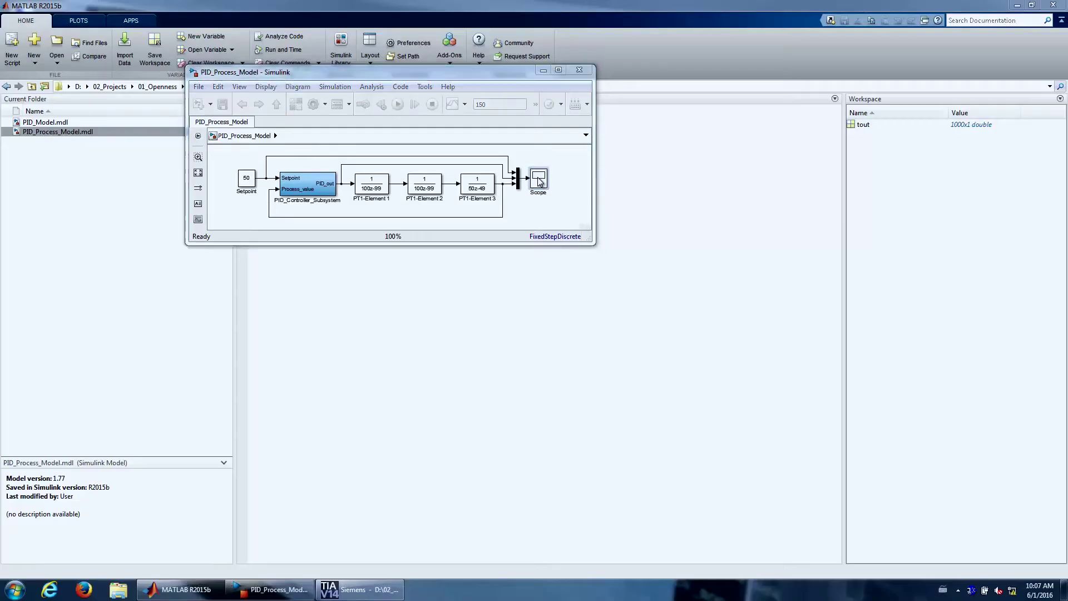
Open PID_Process_Model.mdl from the Current Folder panel.
{"action": "double_click", "coordinate": [539, 182]}
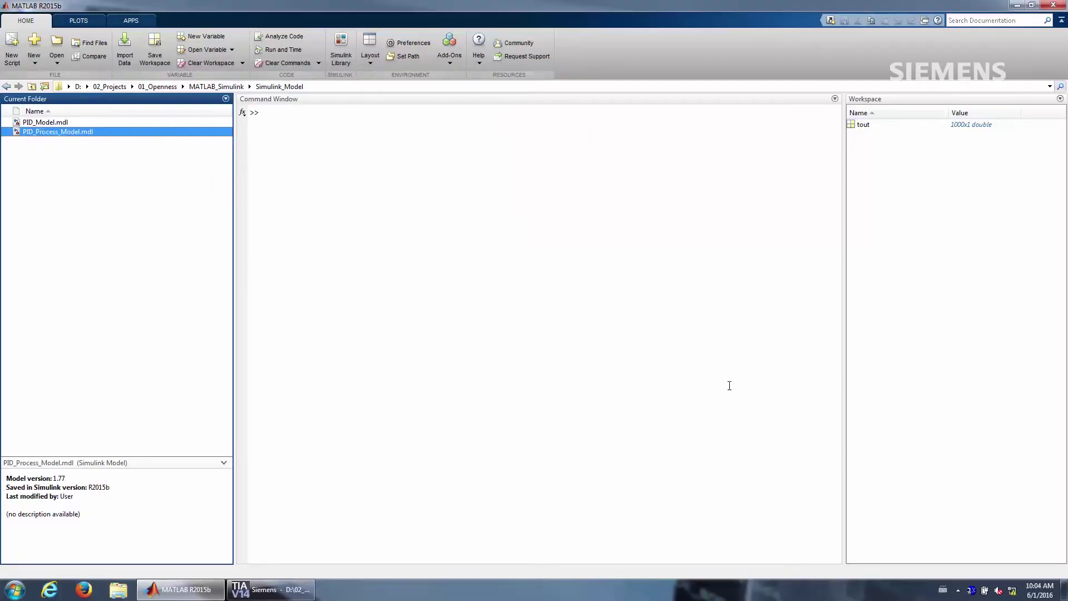
{"action": "double_click", "coordinate": [51, 132]}
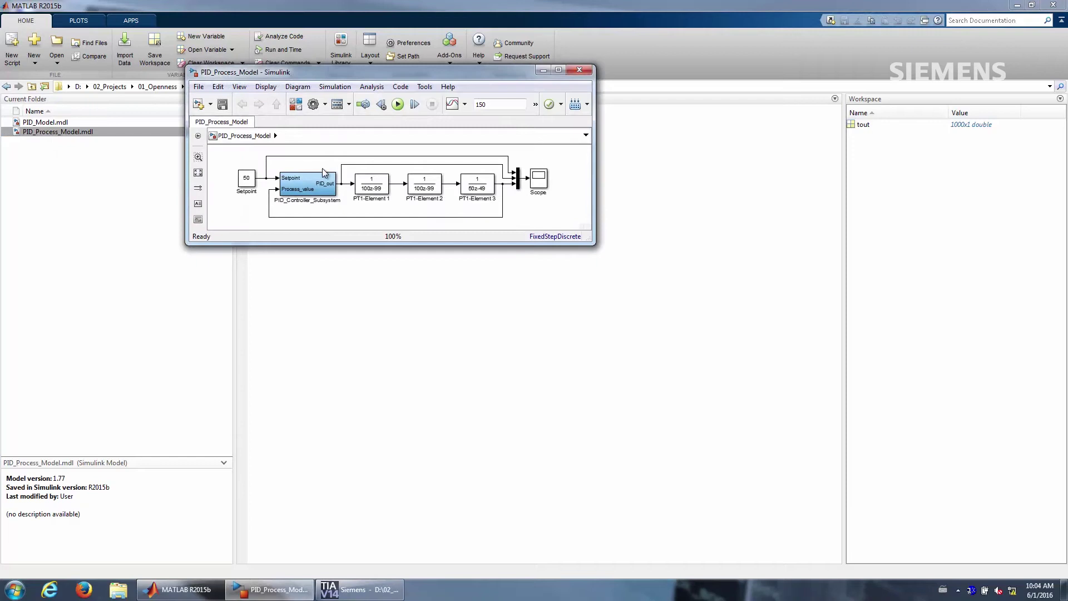
{"action": "double_click", "coordinate": [316, 188]}
{"action": "double_click", "coordinate": [337, 166]}
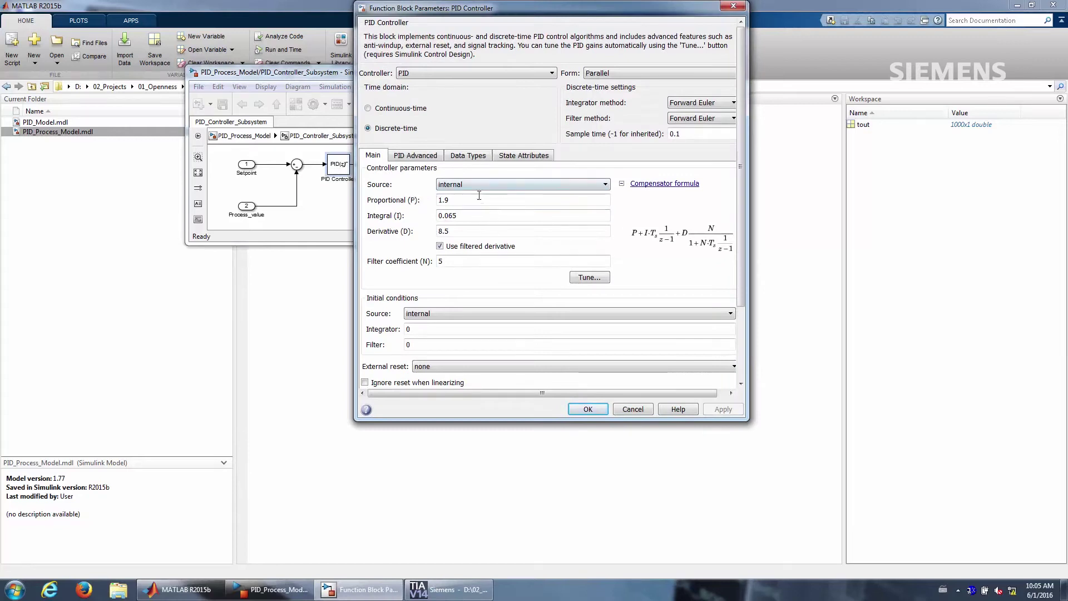
{"action": "left_click", "coordinate": [633, 410]}
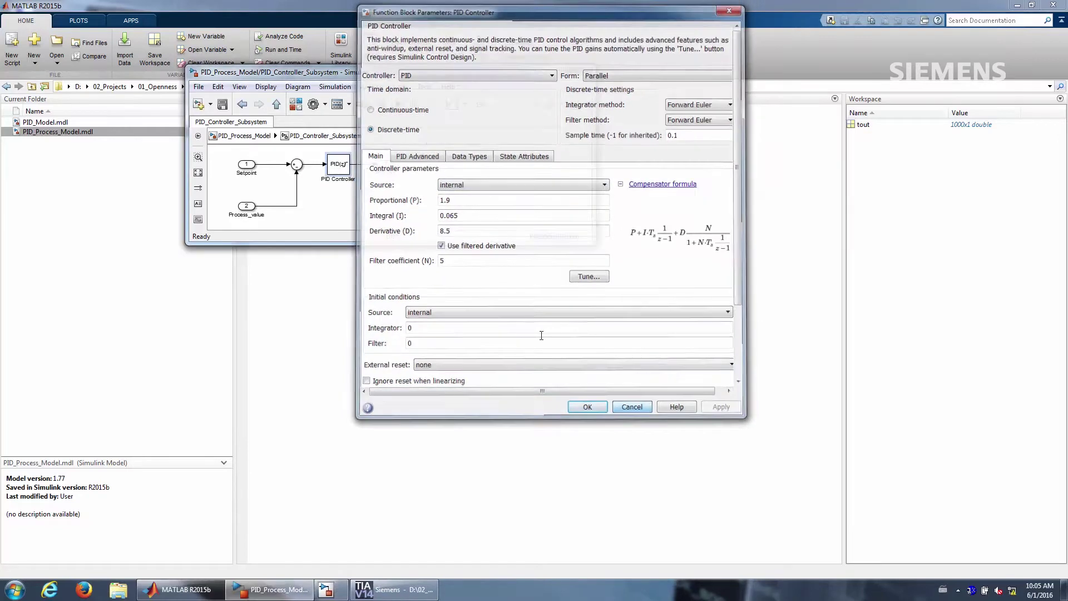
{"action": "left_click", "coordinate": [247, 106]}
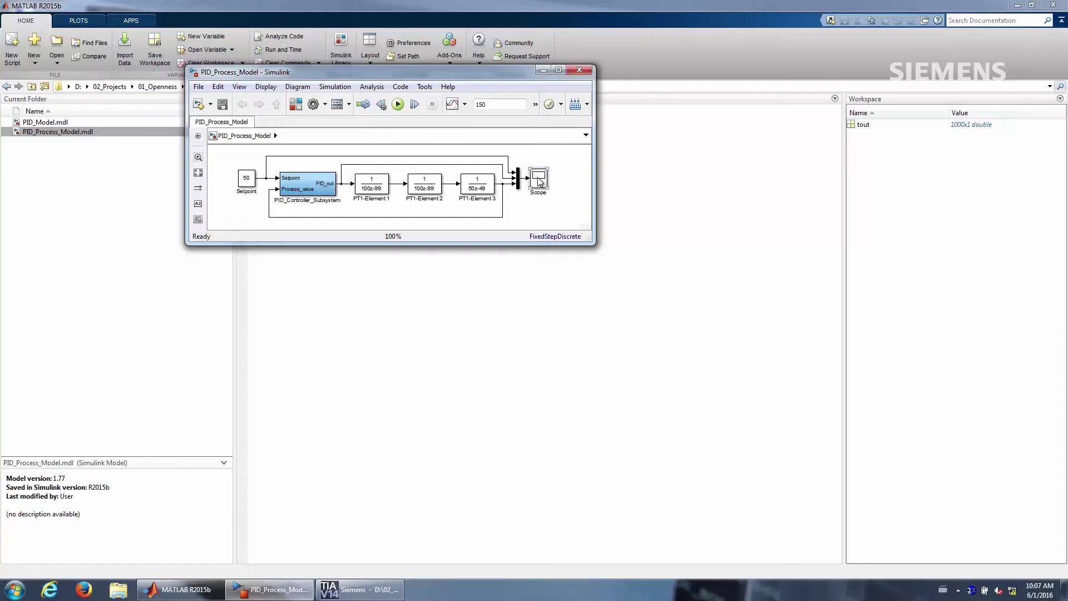
Open the Scope and run the 150 s simulation, watching it settle at 50.
{"action": "double_click", "coordinate": [539, 182]}
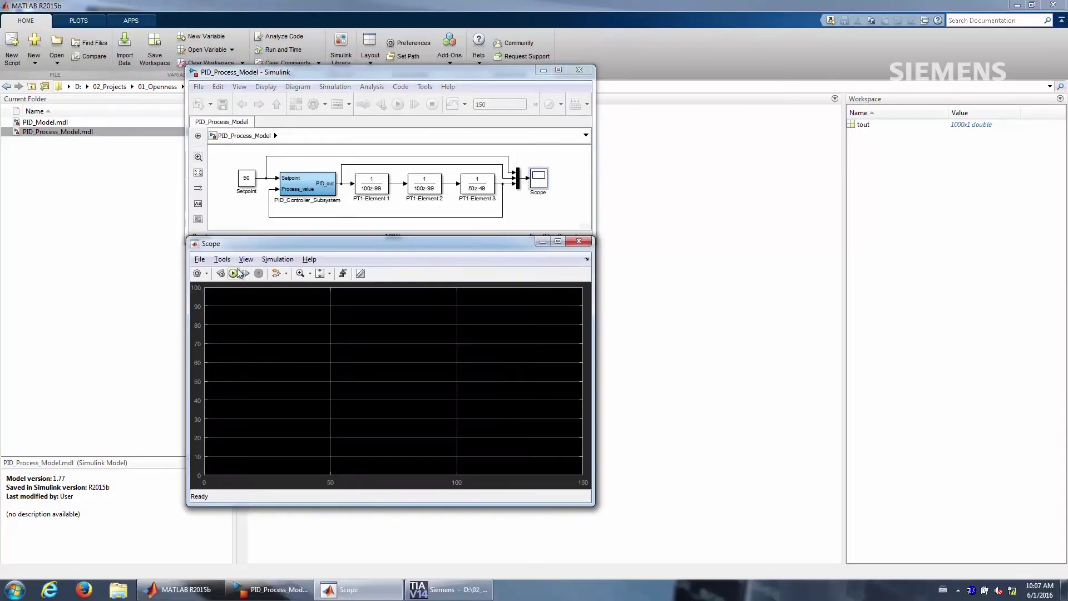
{"action": "left_click", "coordinate": [235, 272]}
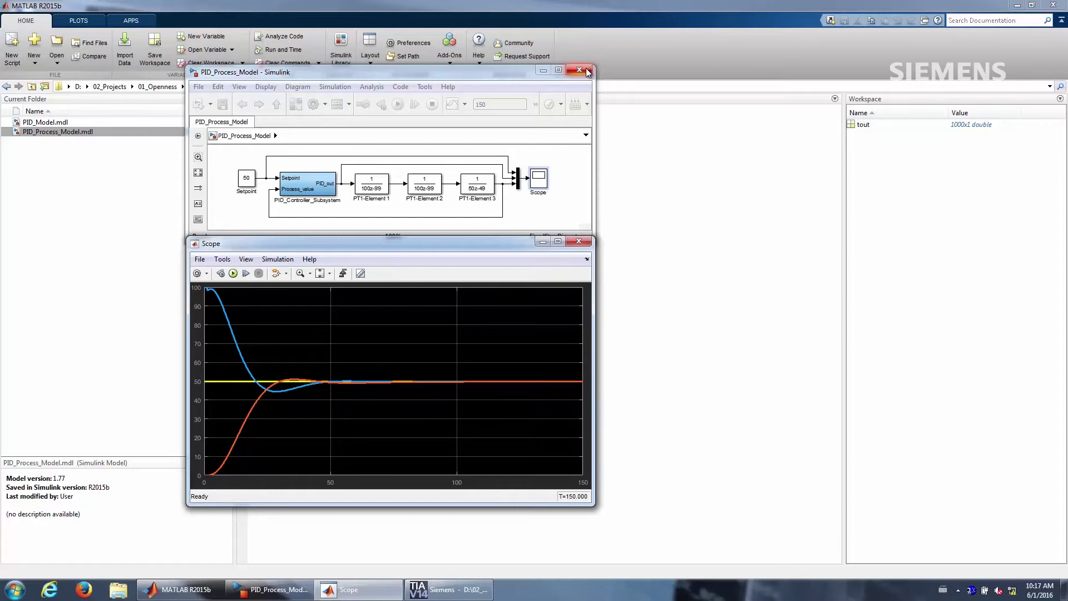
Close PID_Process_Model, open PID_Model.mdl and view its Model Configuration Parameters.
{"action": "left_click", "coordinate": [580, 70]}
{"action": "left_click", "coordinate": [60, 122]}
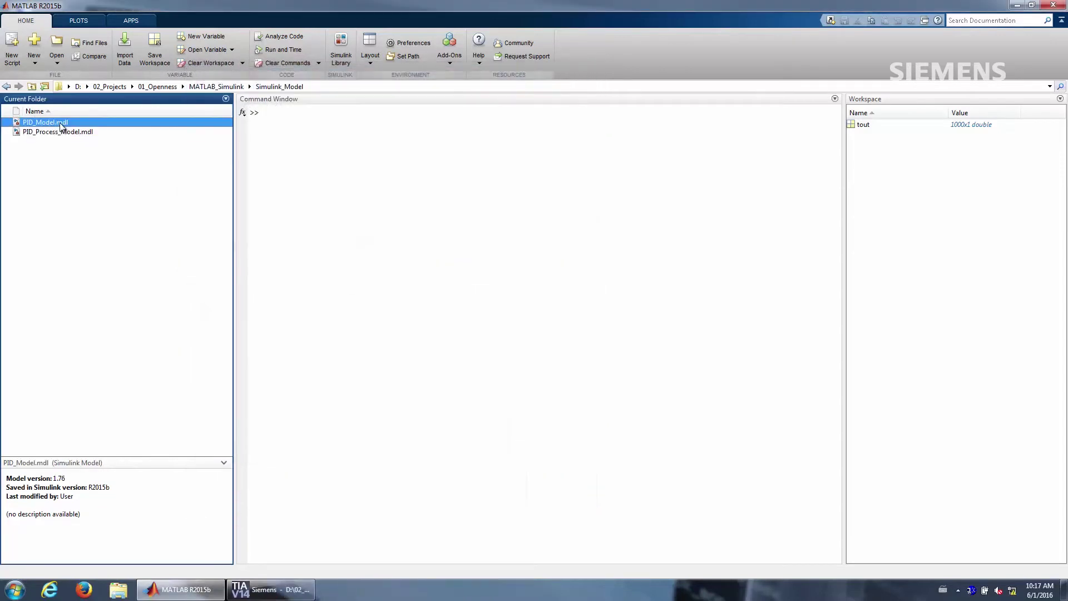
{"action": "double_click", "coordinate": [60, 123]}
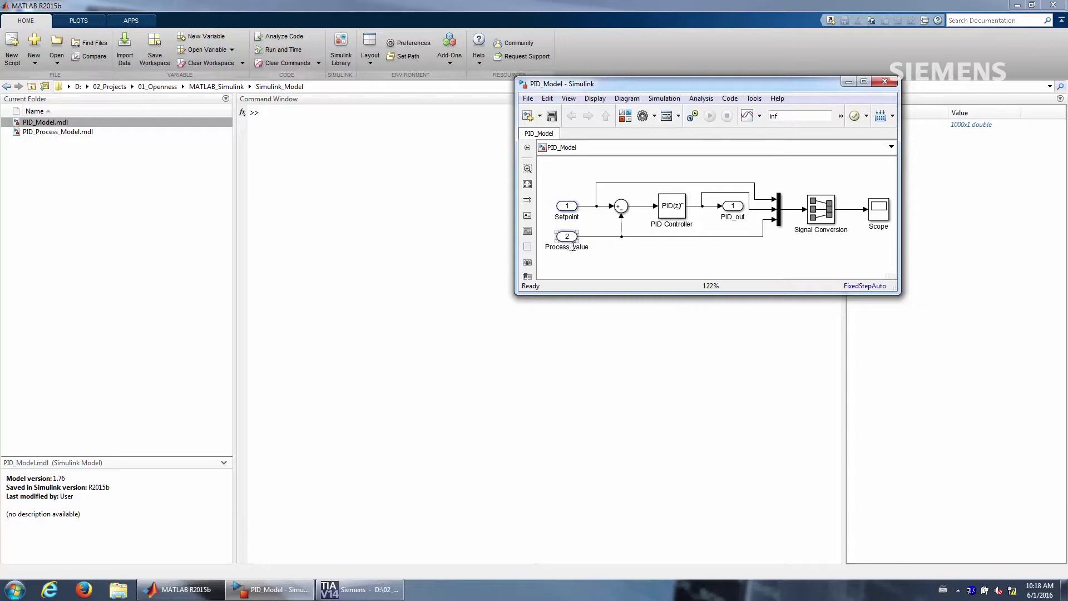
{"action": "left_click", "coordinate": [733, 218]}
{"action": "left_click", "coordinate": [643, 116]}
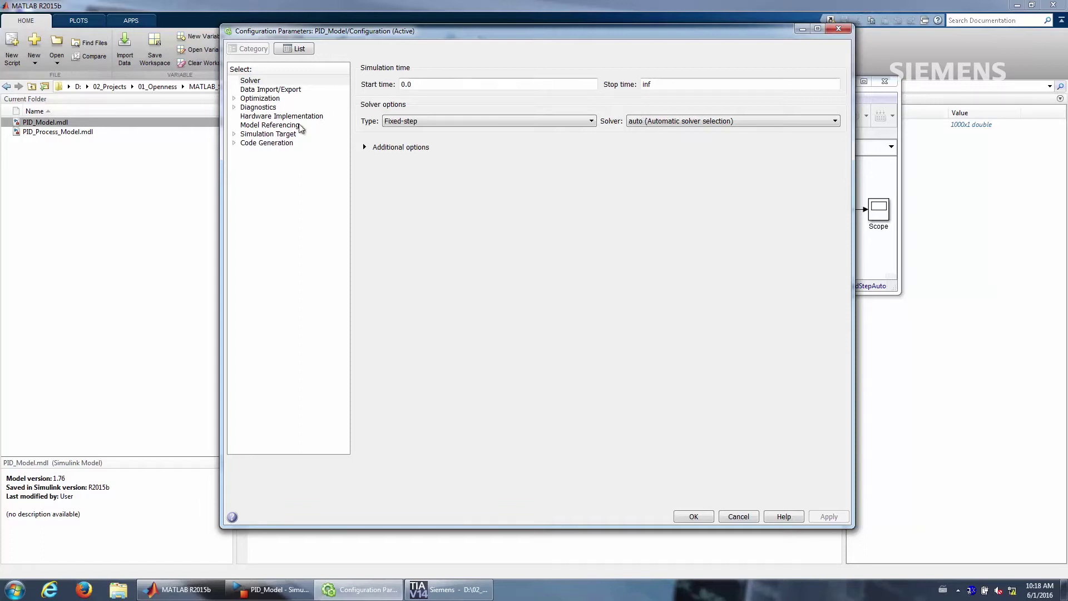
Set the Code Generation system target file to Target_1500S_V1_0_grt.tlc.
{"action": "left_click", "coordinate": [270, 143]}
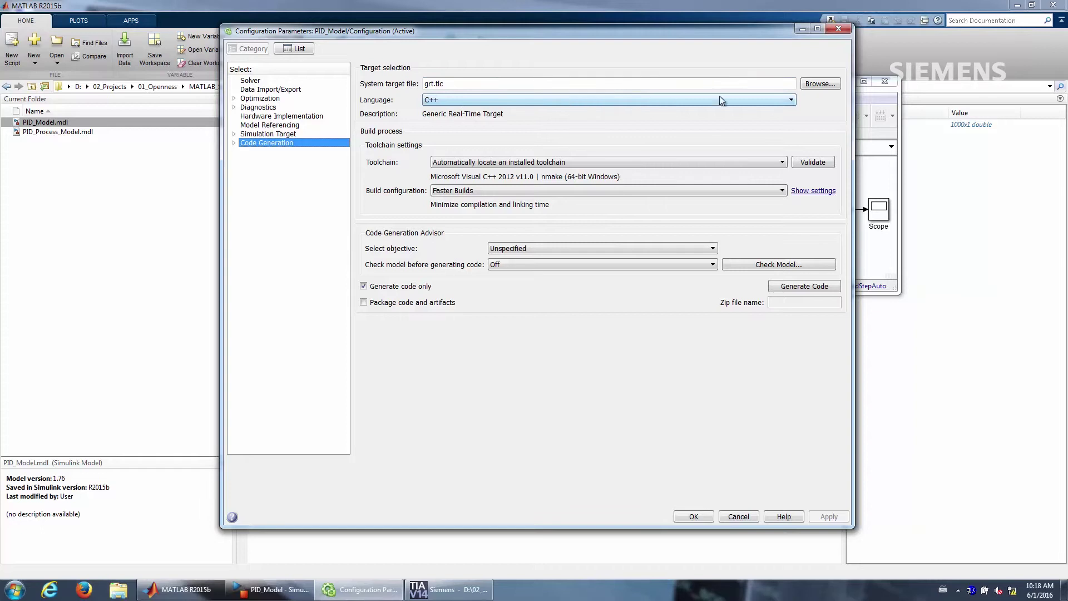
{"action": "left_click", "coordinate": [818, 84]}
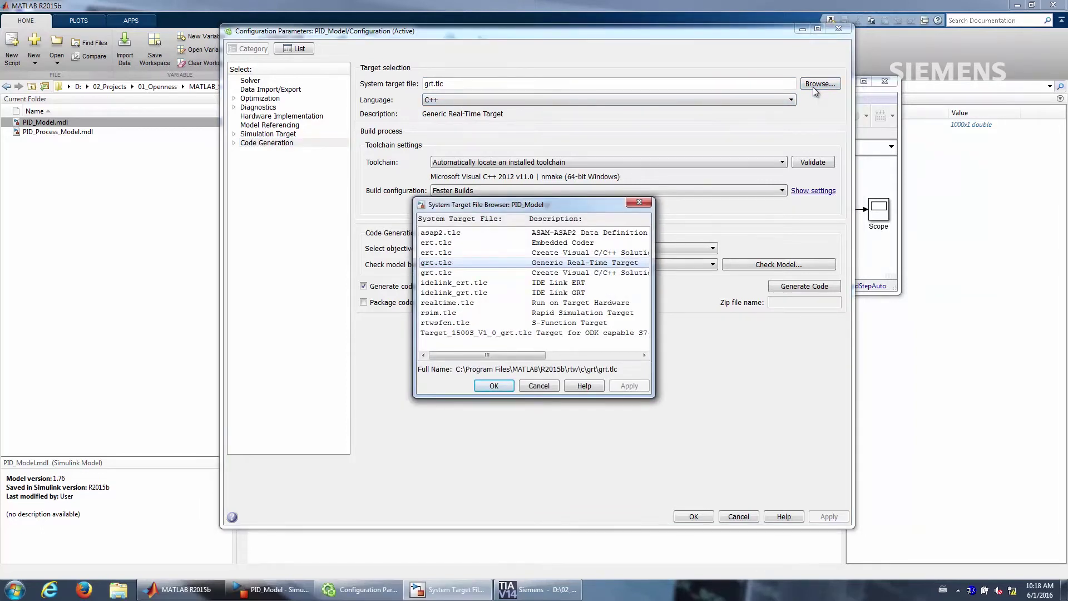
{"action": "left_click", "coordinate": [462, 336]}
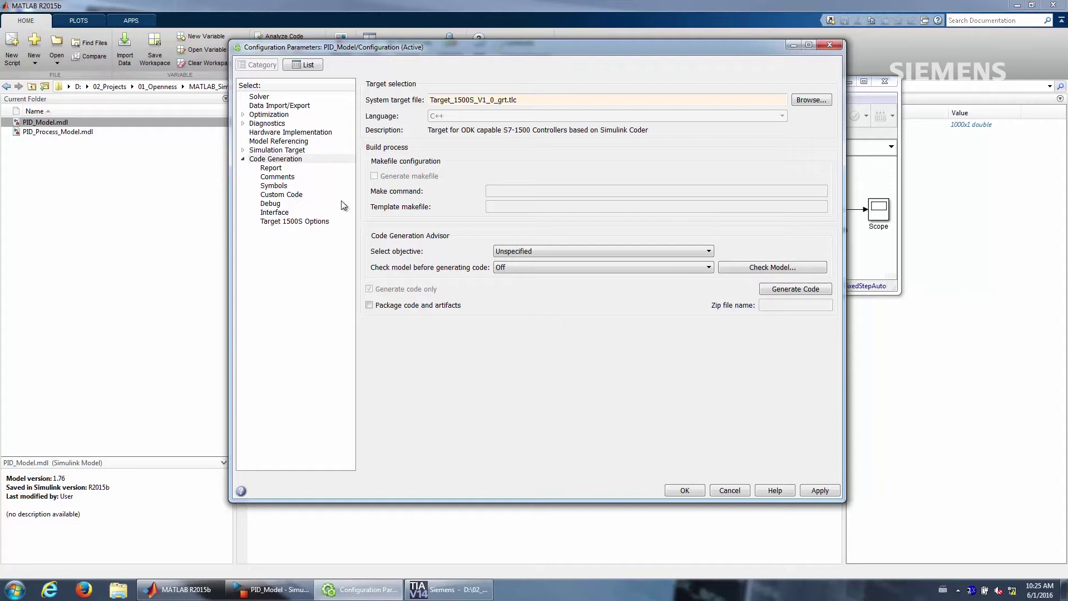
Use External mode with MEX-file argument '192.168.101.15', then view Target 1500S Options.
{"action": "left_click", "coordinate": [274, 214]}
{"action": "left_click", "coordinate": [441, 266]}
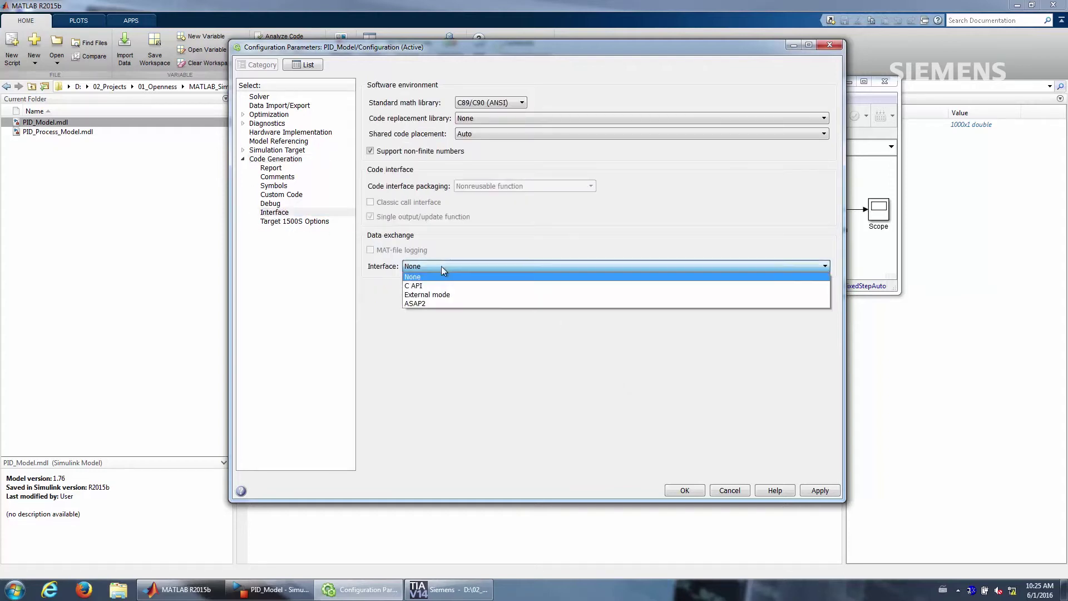
{"action": "left_click", "coordinate": [438, 294]}
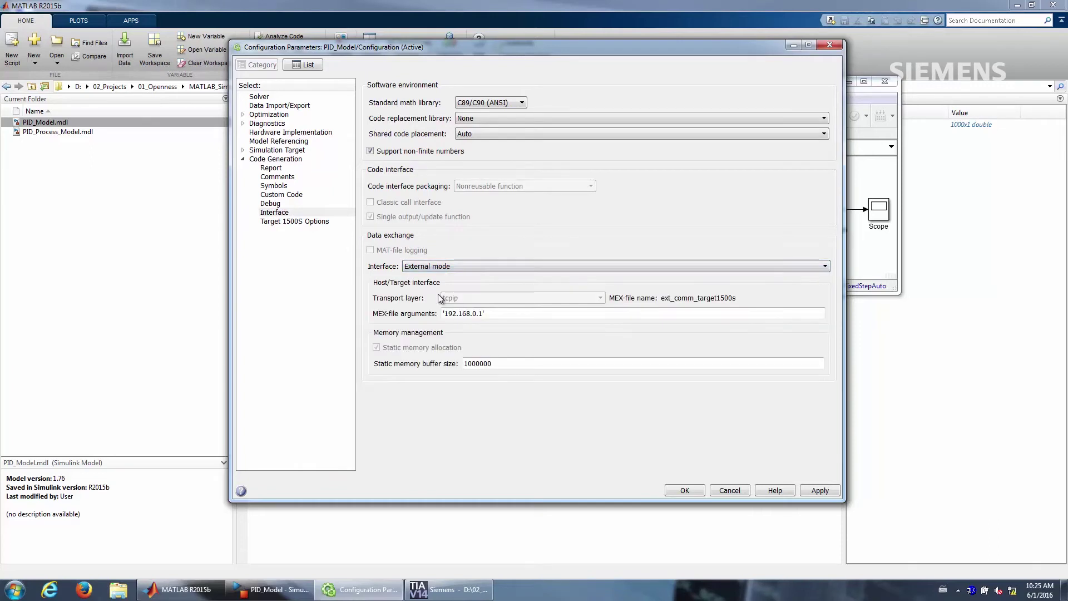
{"action": "triple_click", "coordinate": [473, 313]}
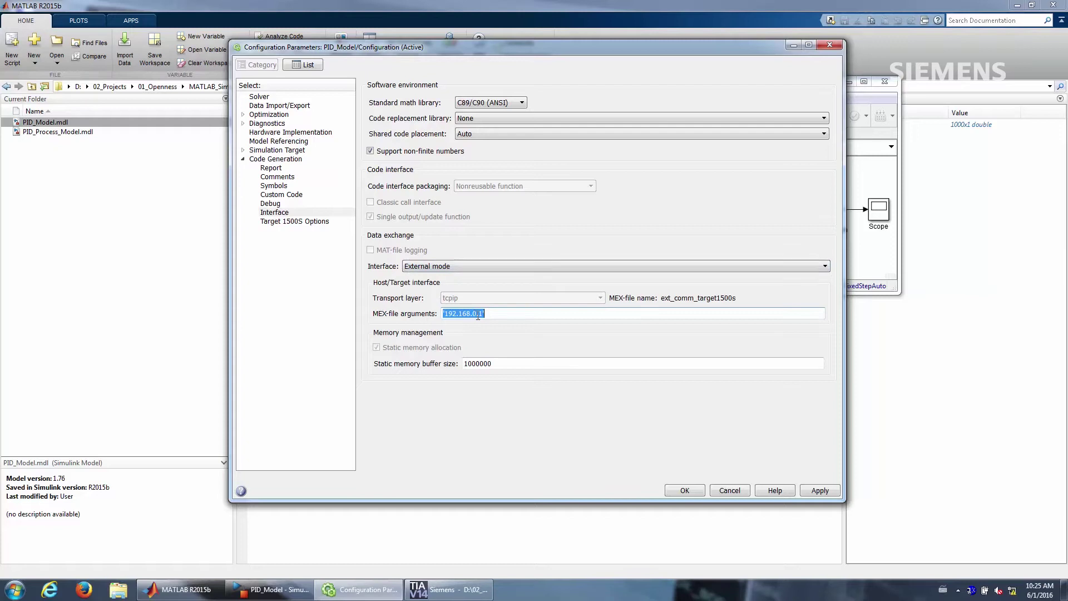
{"action": "left_click", "coordinate": [478, 313]}
{"action": "key", "text": "BackSpace"}
{"action": "type", "text": "101.1"}
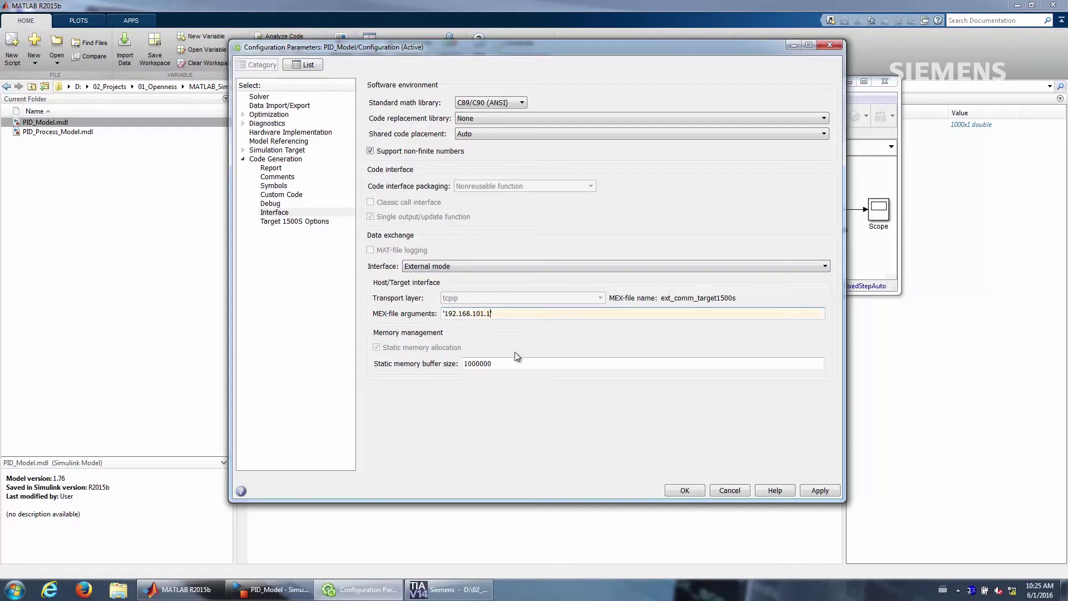
{"action": "type", "text": "5"}
{"action": "left_click", "coordinate": [270, 227]}
{"action": "left_click", "coordinate": [271, 224]}
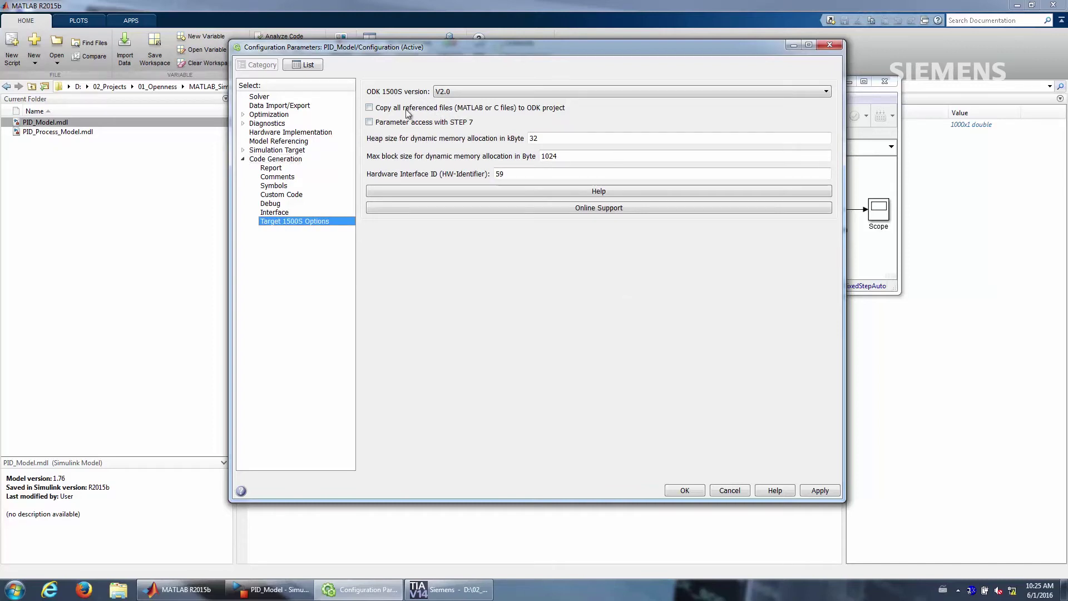
Enable 'Parameter access with STEP 7' in the Target 1500S Options.
{"action": "left_click", "coordinate": [370, 122]}
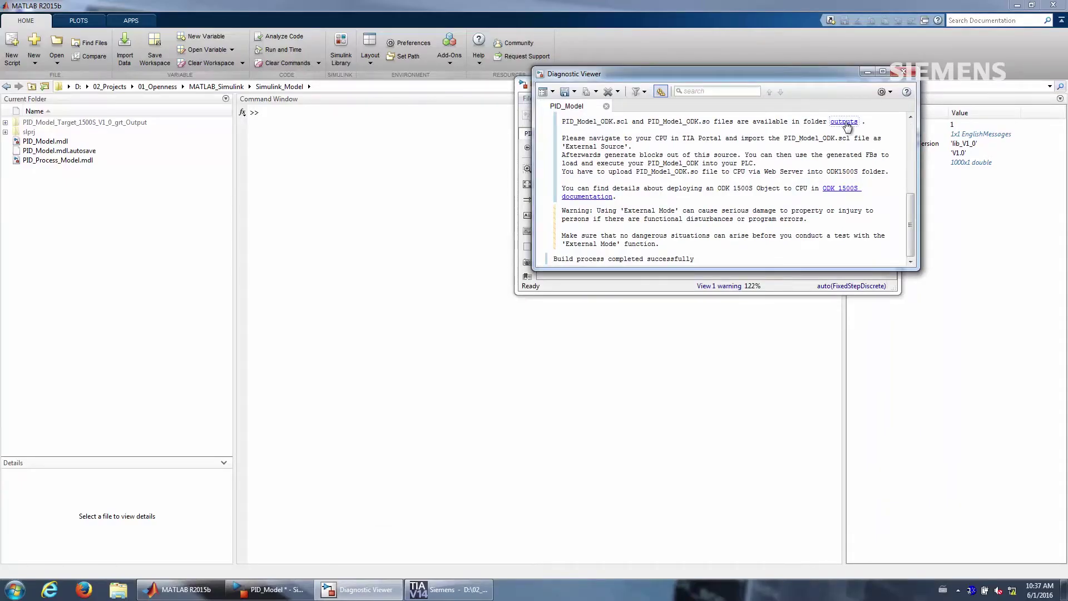
Open the outputs folder and select PID_Model_ODK.scl and PID_Model_ODK.so.
{"action": "left_click", "coordinate": [845, 121]}
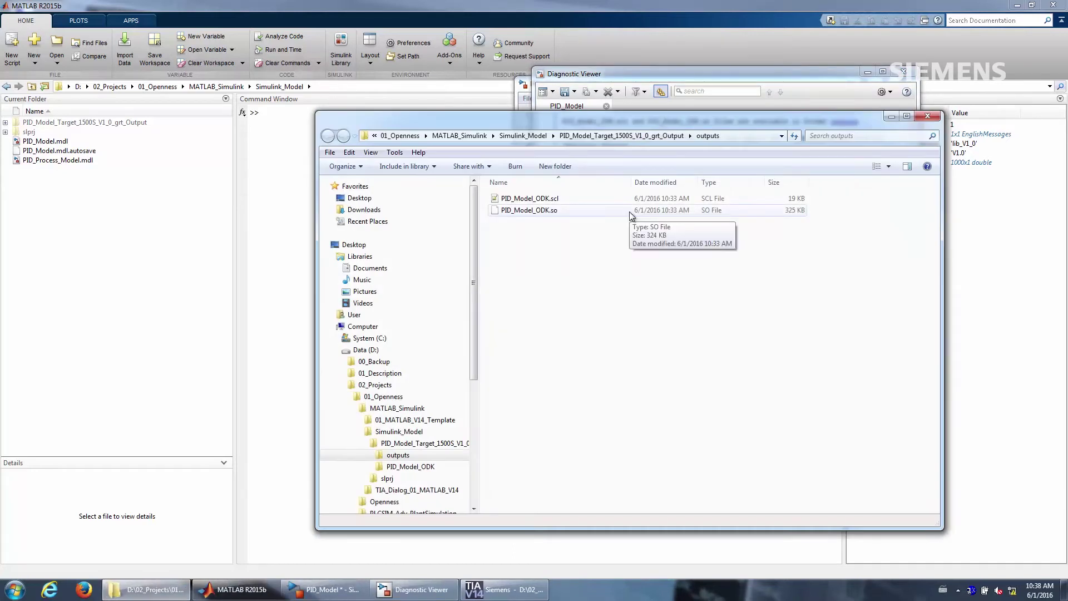
{"action": "left_click", "coordinate": [577, 197]}
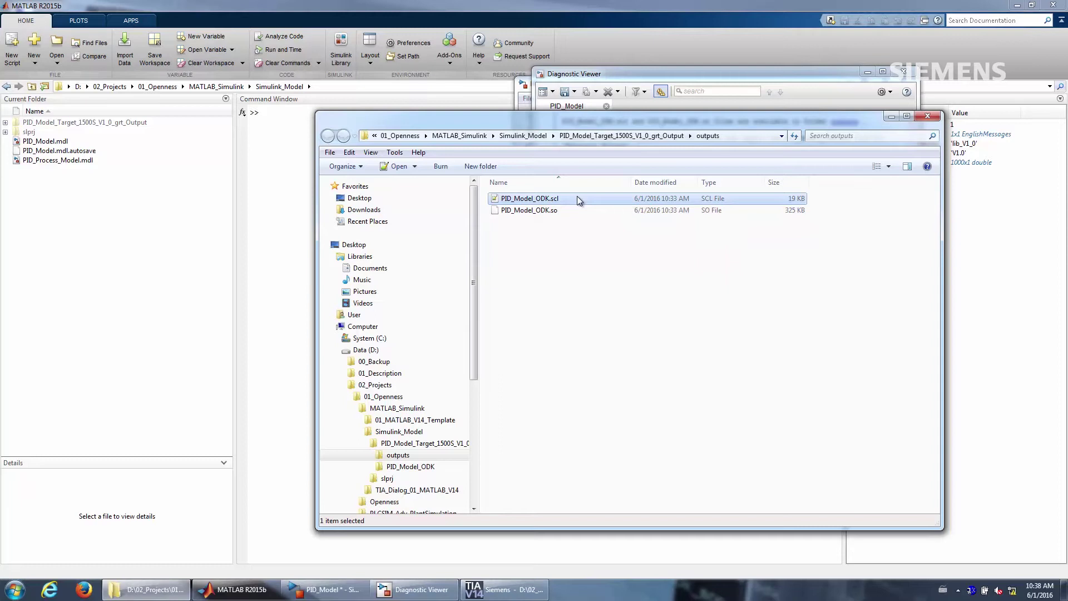
{"action": "left_click", "coordinate": [575, 211]}
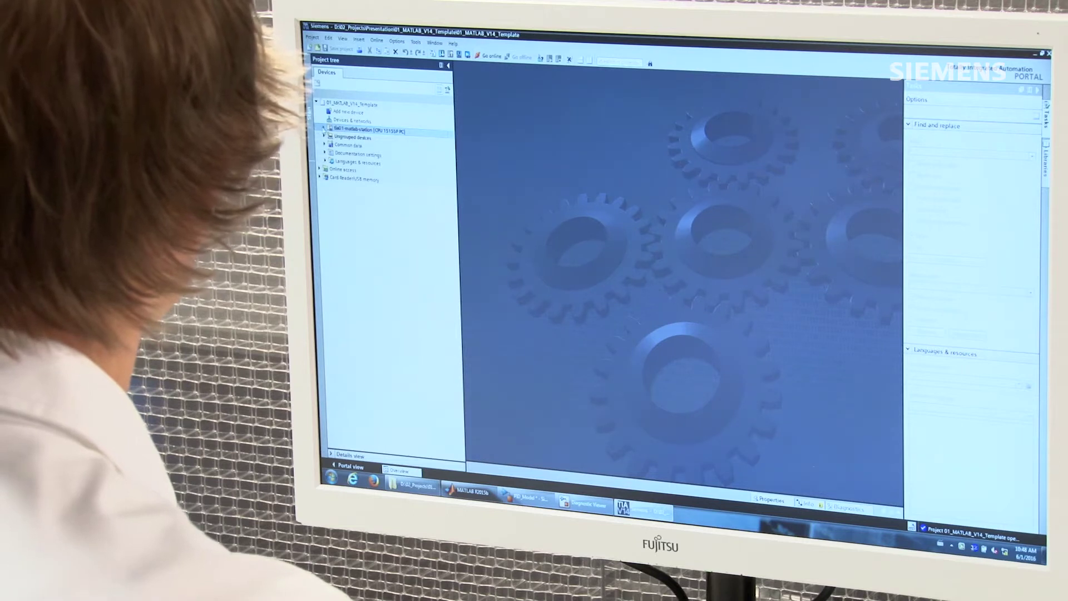
Expand tia01-matlab-station and open its Device configuration.
{"action": "left_click", "coordinate": [324, 129]}
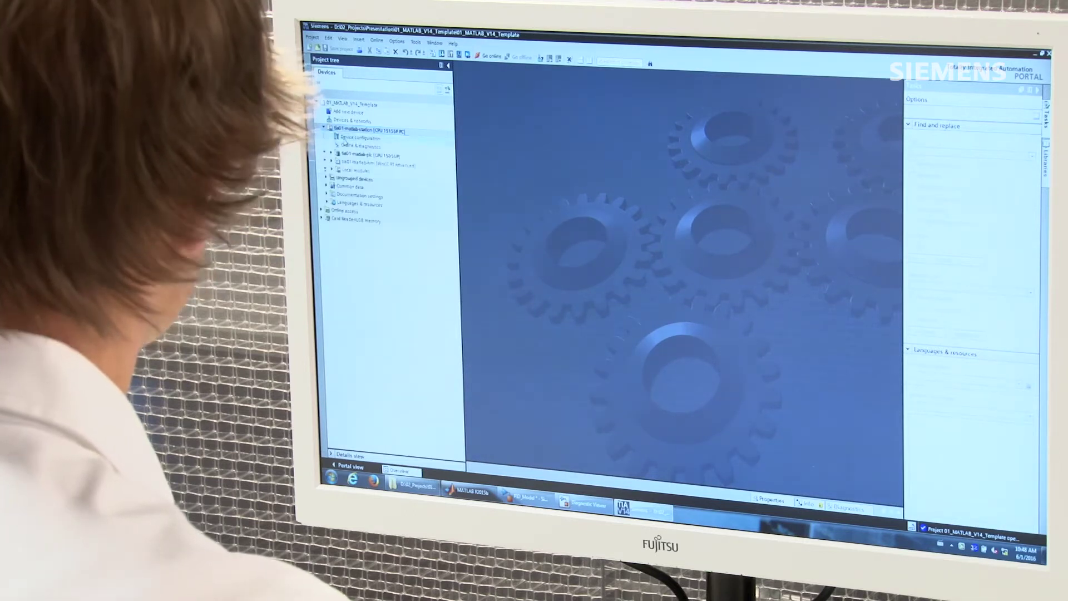
{"action": "double_click", "coordinate": [343, 138]}
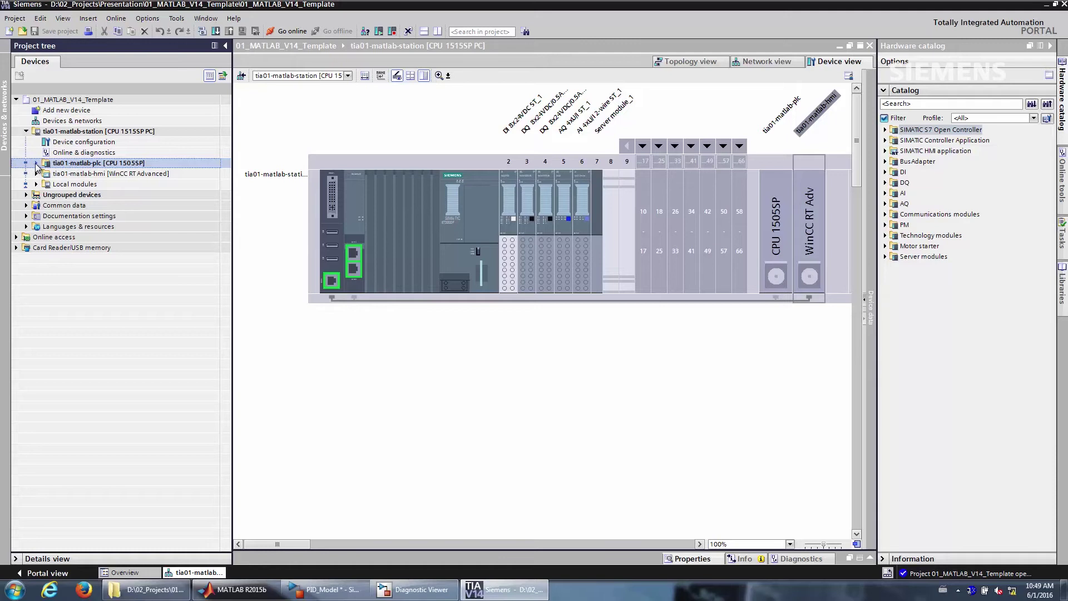
Add PID_Model_ODK.scl as a new external source file under tia01-matlab-plc.
{"action": "left_click", "coordinate": [36, 164]}
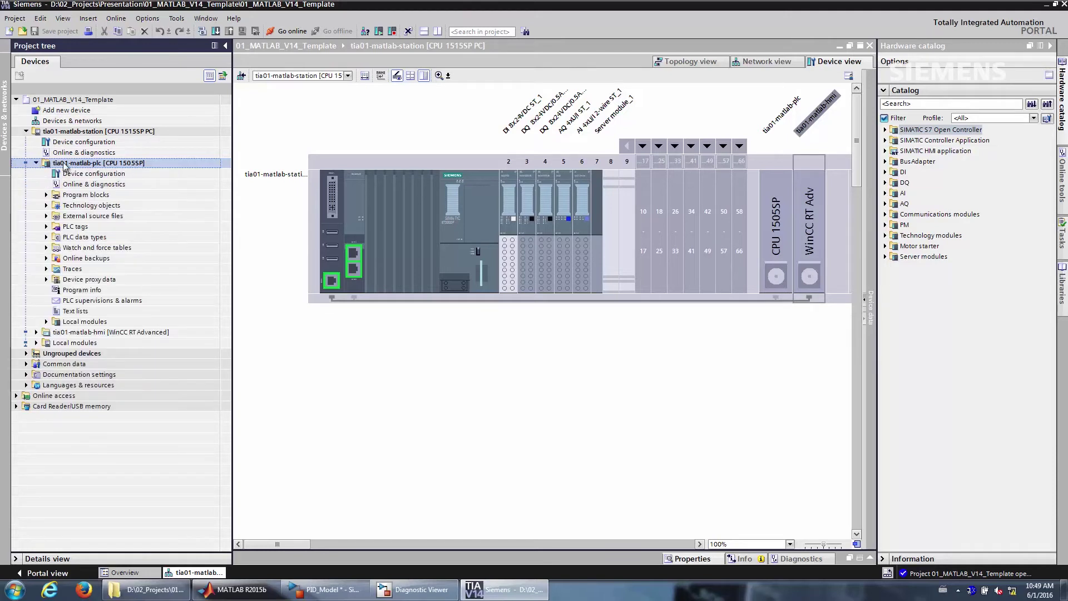
{"action": "left_click", "coordinate": [84, 218]}
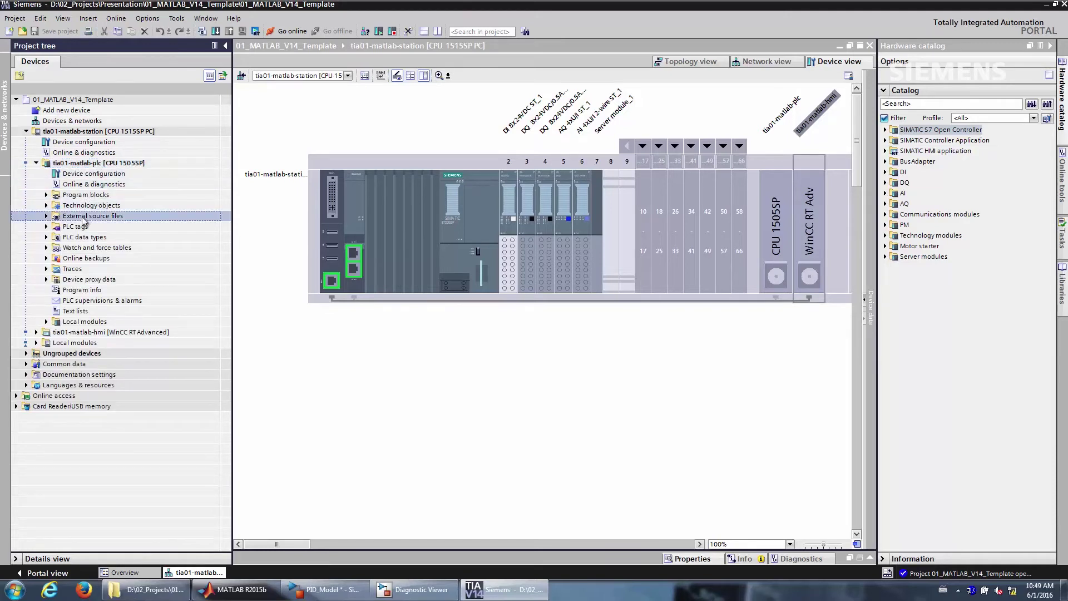
{"action": "left_click", "coordinate": [47, 216]}
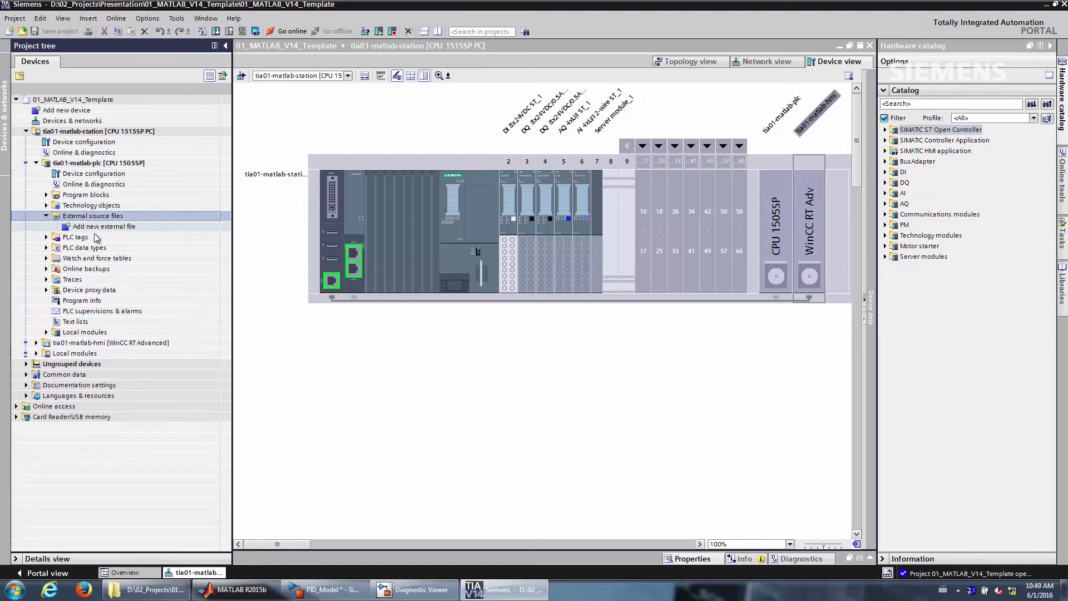
{"action": "left_click", "coordinate": [106, 232]}
{"action": "double_click", "coordinate": [106, 231]}
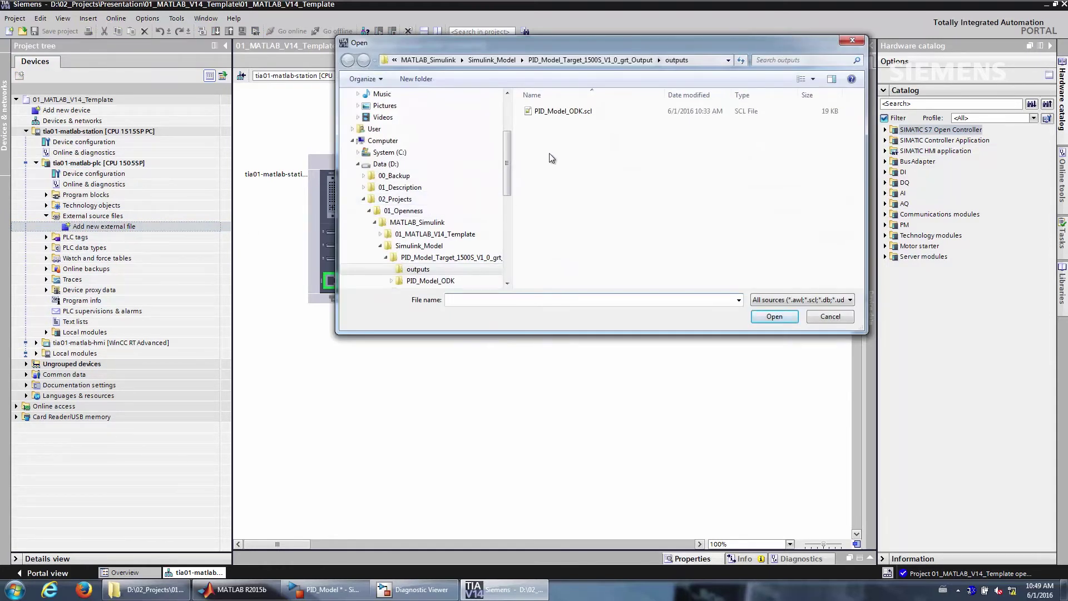
{"action": "double_click", "coordinate": [561, 111]}
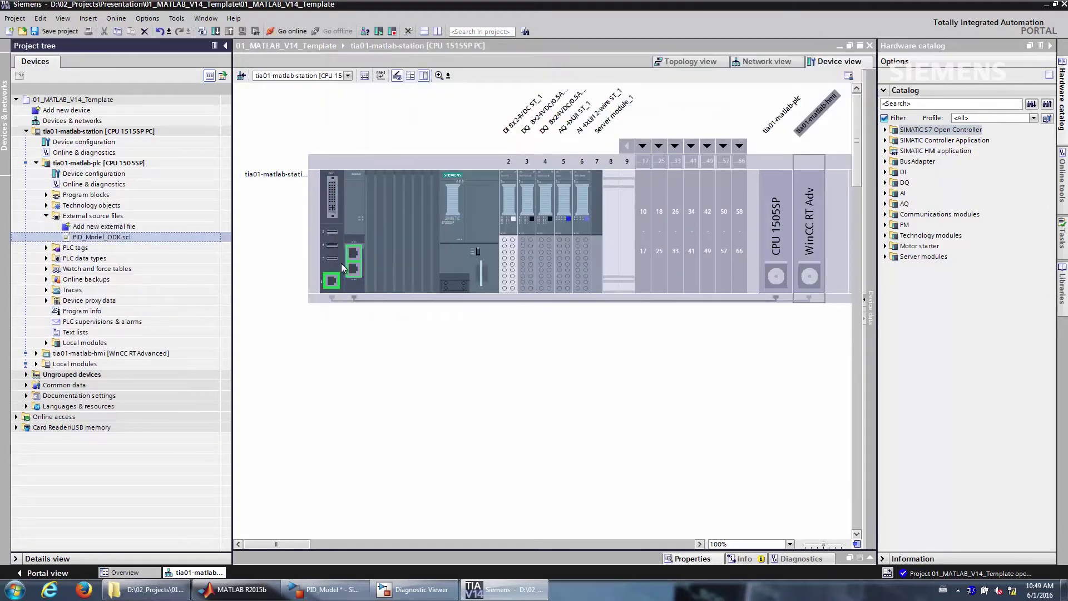
Generate blocks from PID_Model_ODK.scl, confirming the overwrite of existing blocks.
{"action": "right_click", "coordinate": [116, 236]}
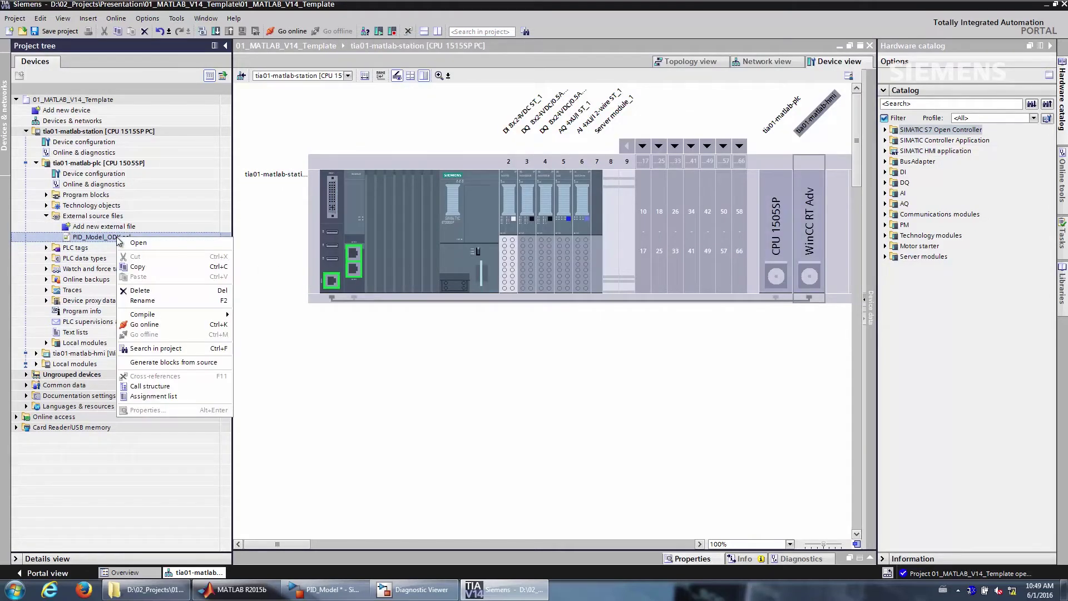
{"action": "left_click", "coordinate": [182, 362]}
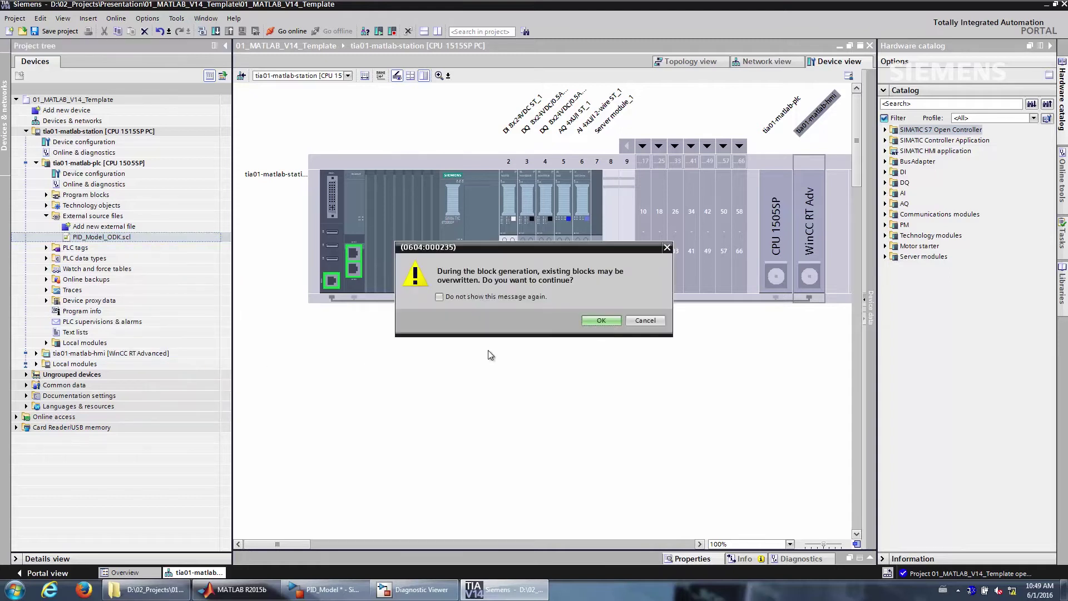
{"action": "left_click", "coordinate": [601, 322]}
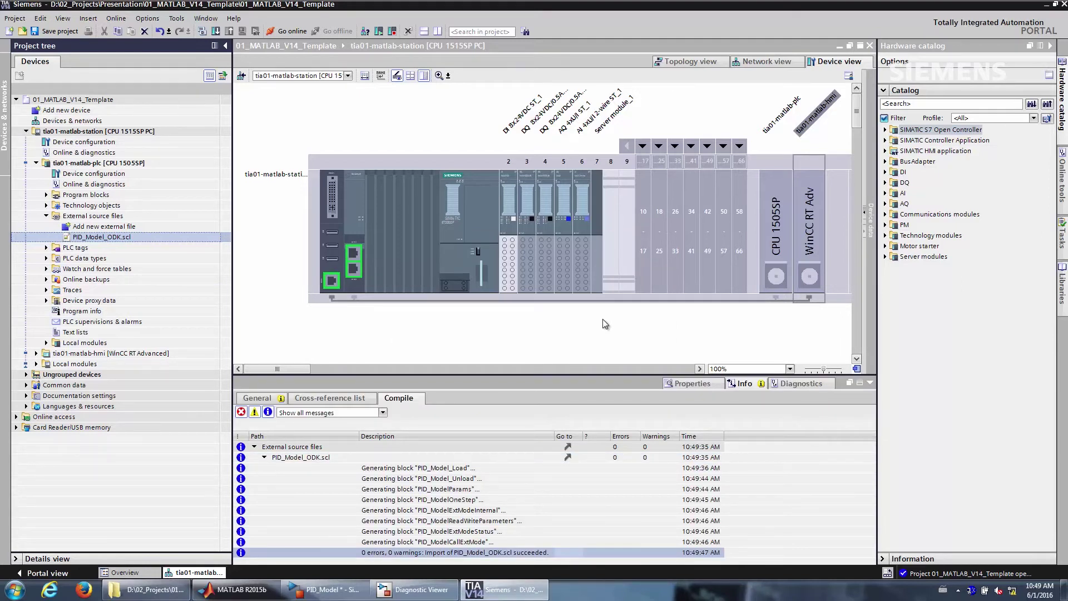
Open Cyclic100MS [OB30] from Program blocks > MATLAB/Simulink.
{"action": "left_click", "coordinate": [84, 196]}
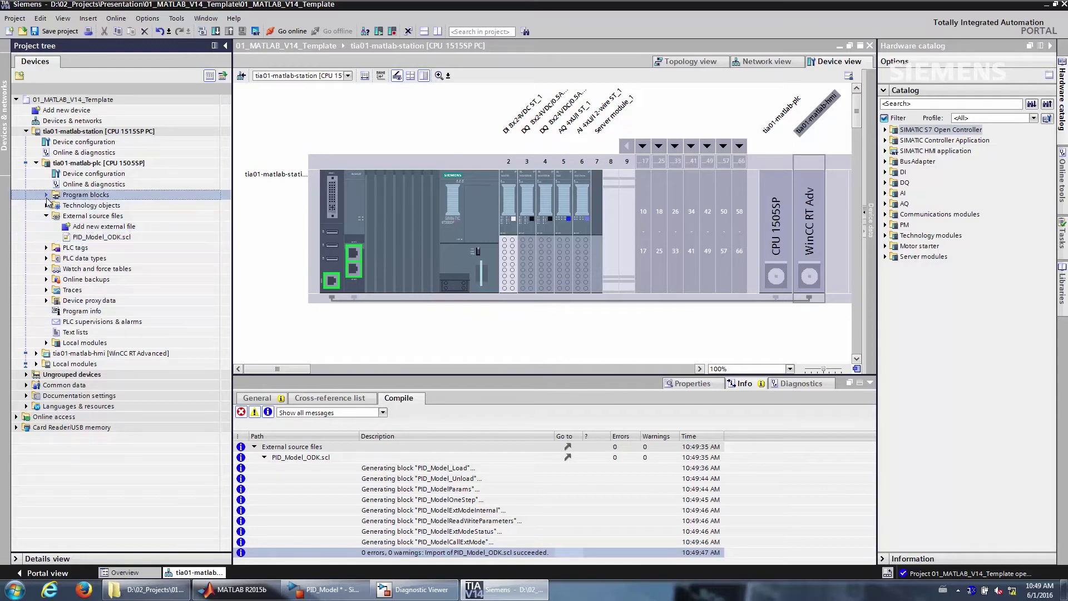
{"action": "left_click", "coordinate": [47, 195]}
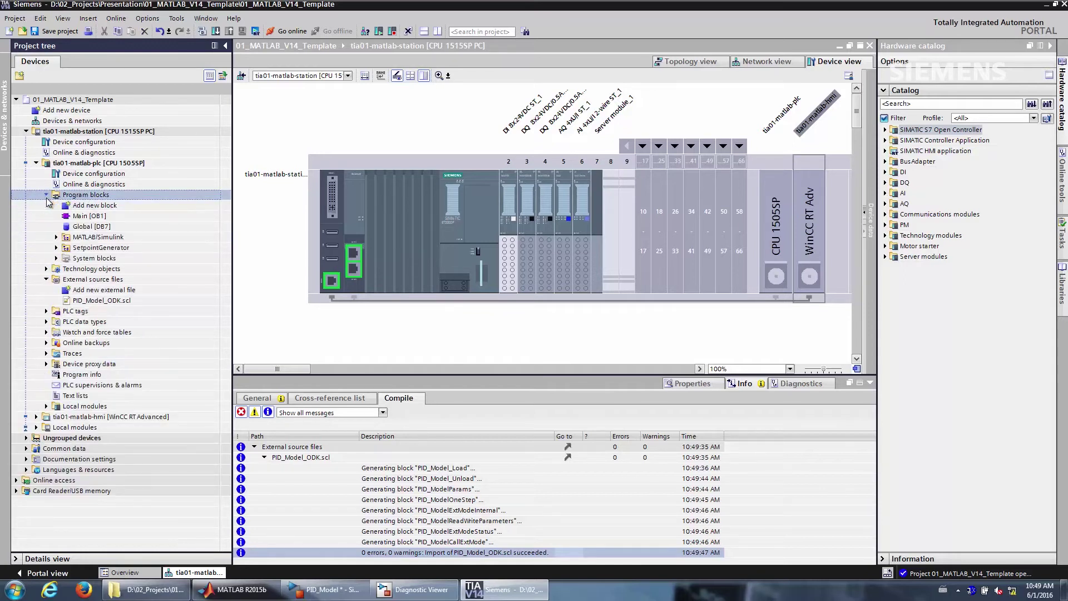
{"action": "left_click", "coordinate": [57, 238]}
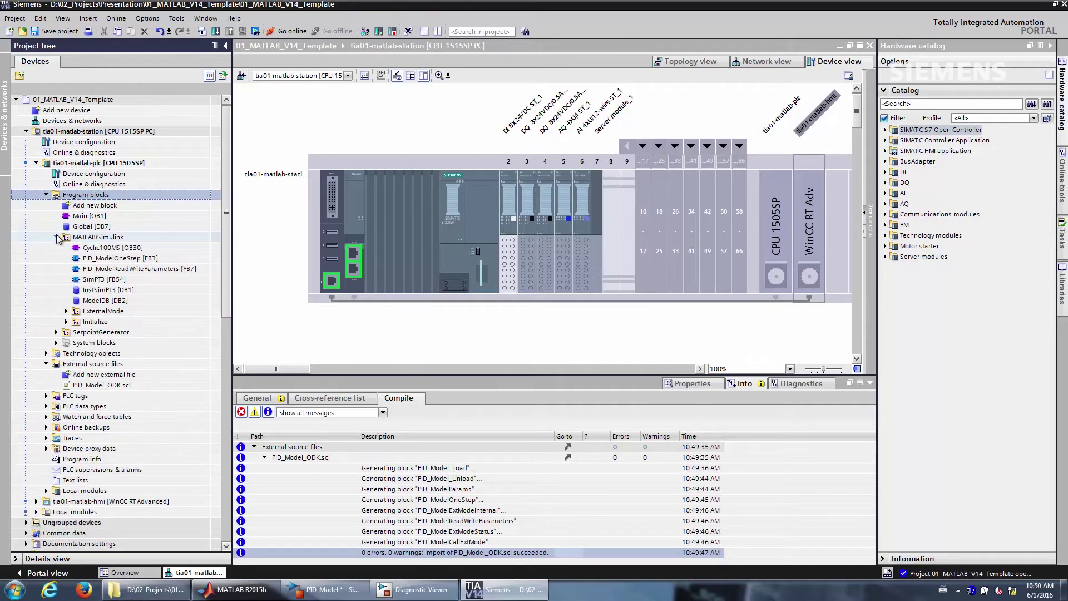
{"action": "left_click", "coordinate": [114, 248]}
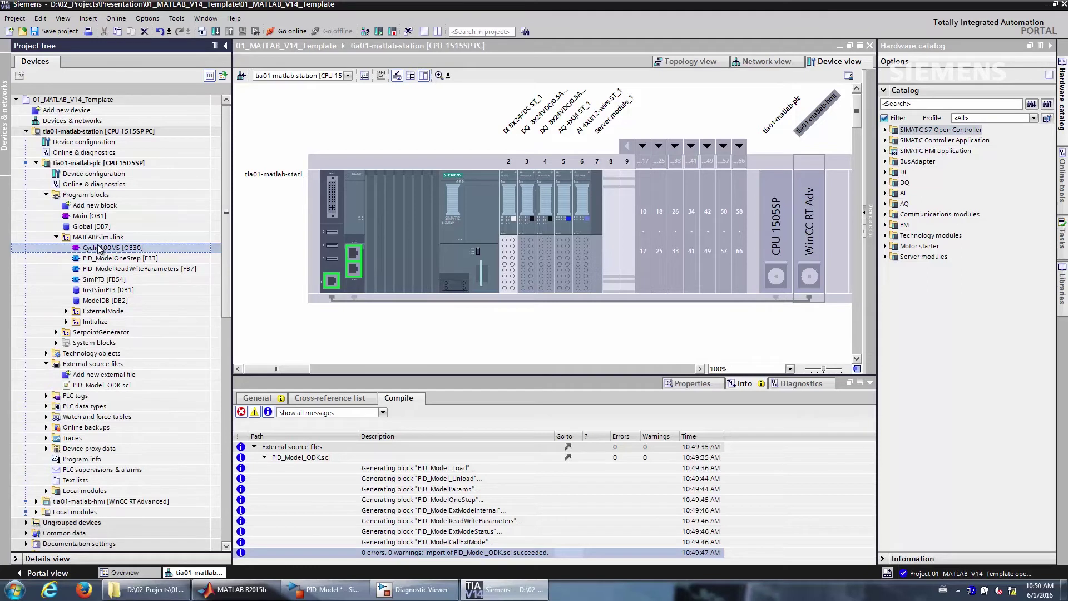
{"action": "double_click", "coordinate": [99, 247]}
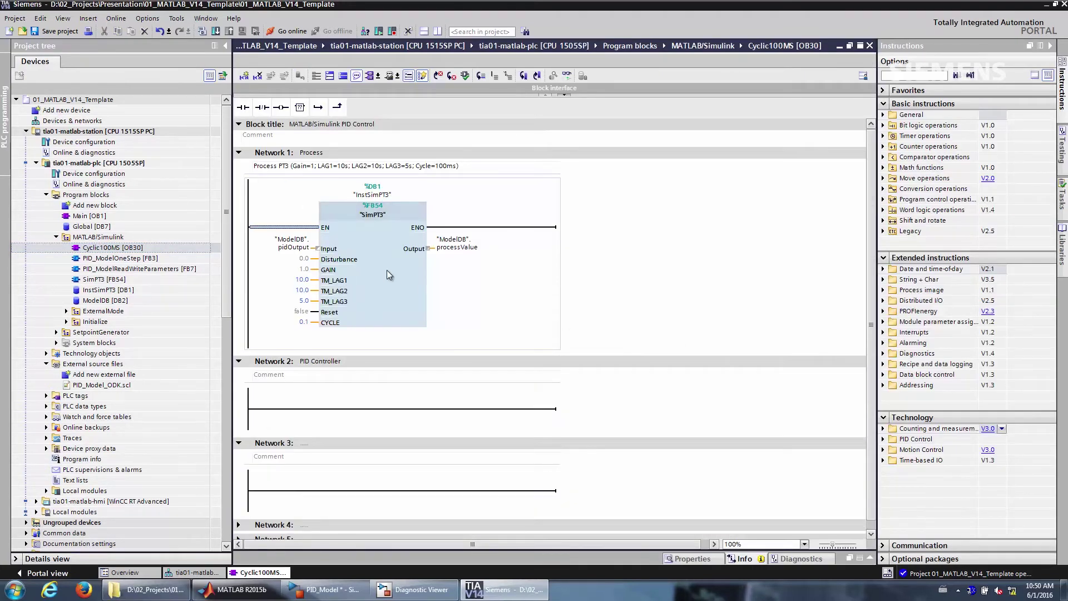
Place a PID_ModelOneStep [FB3] call on Network 2 with an automatic instance DB.
{"action": "left_click", "coordinate": [387, 270]}
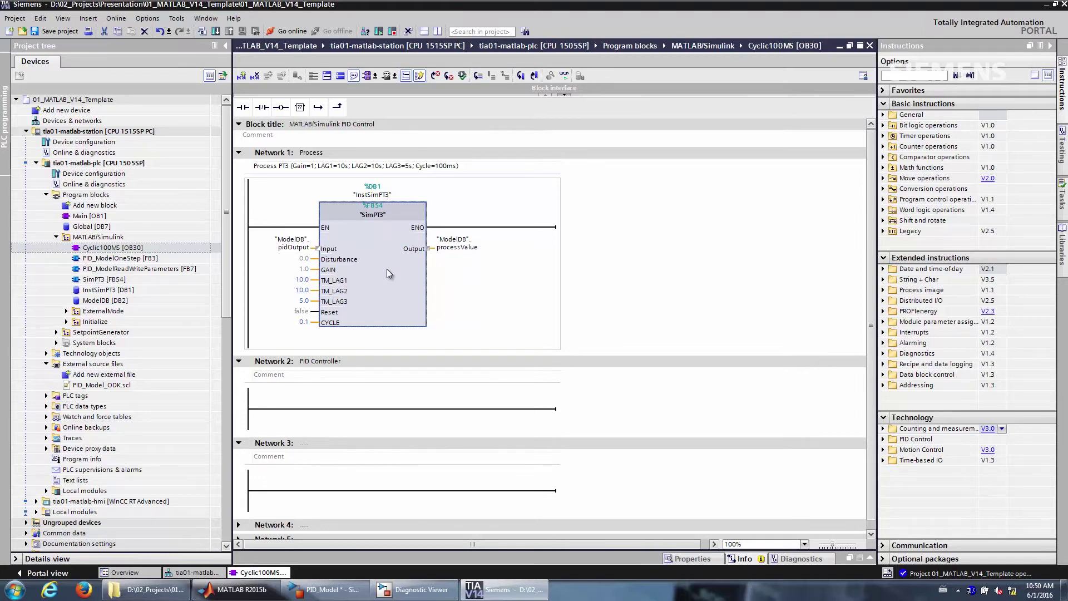
{"action": "left_click", "coordinate": [109, 259]}
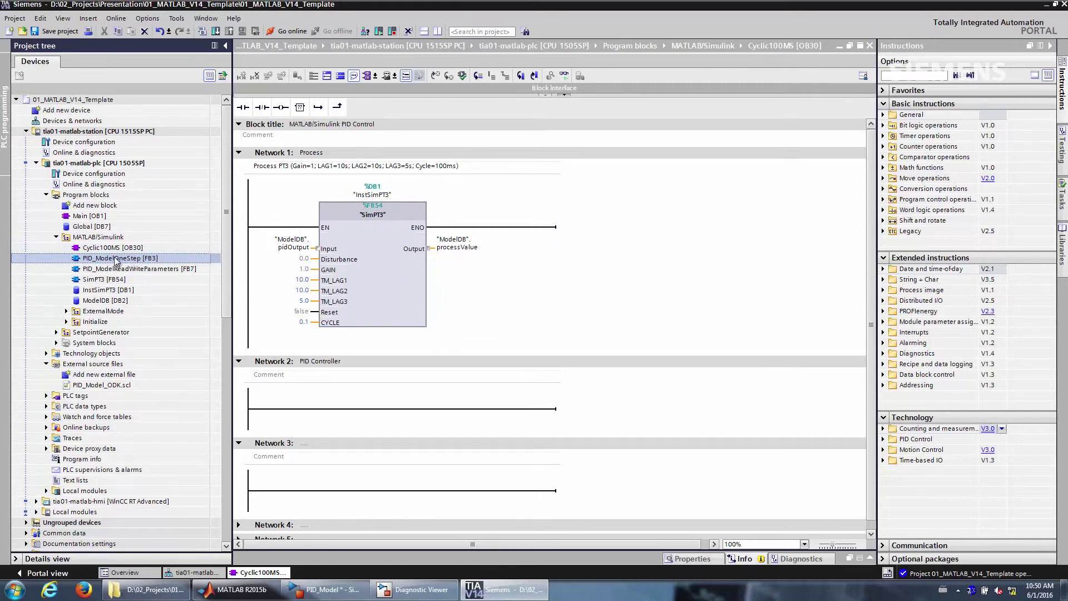
{"action": "left_click_drag", "start_coordinate": [116, 259], "coordinate": [431, 410]}
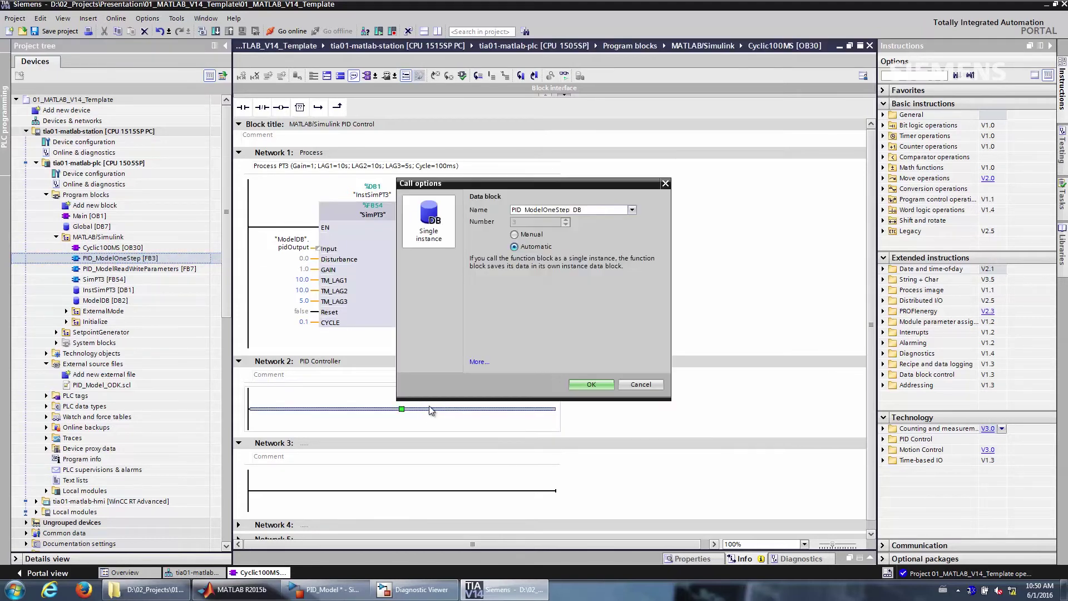
{"action": "left_click", "coordinate": [596, 383]}
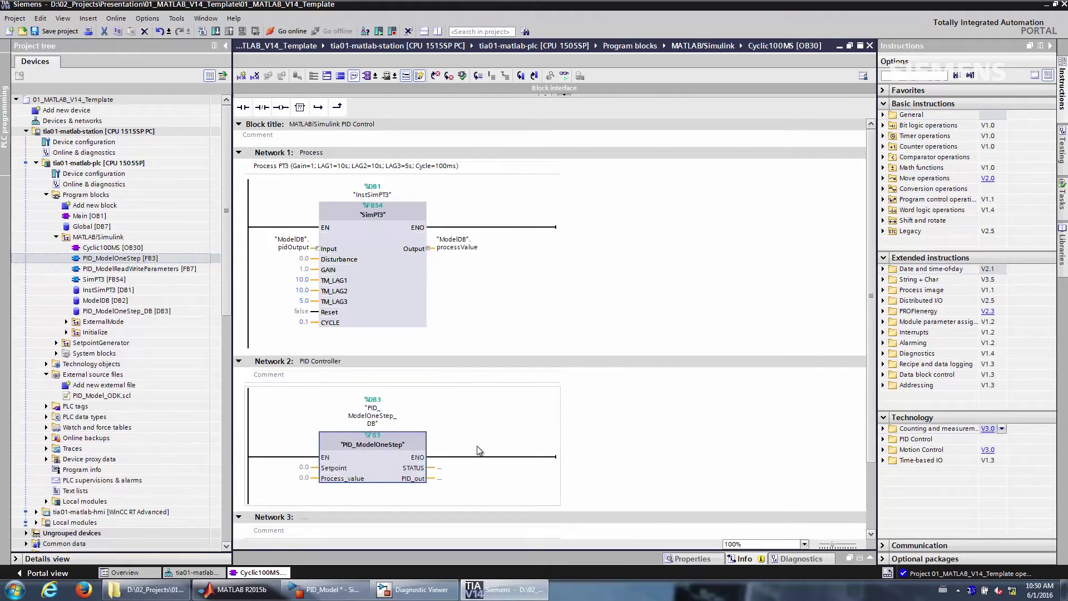
{"action": "scroll", "coordinate": [501, 417], "scroll_direction": "down", "scroll_amount": 2}
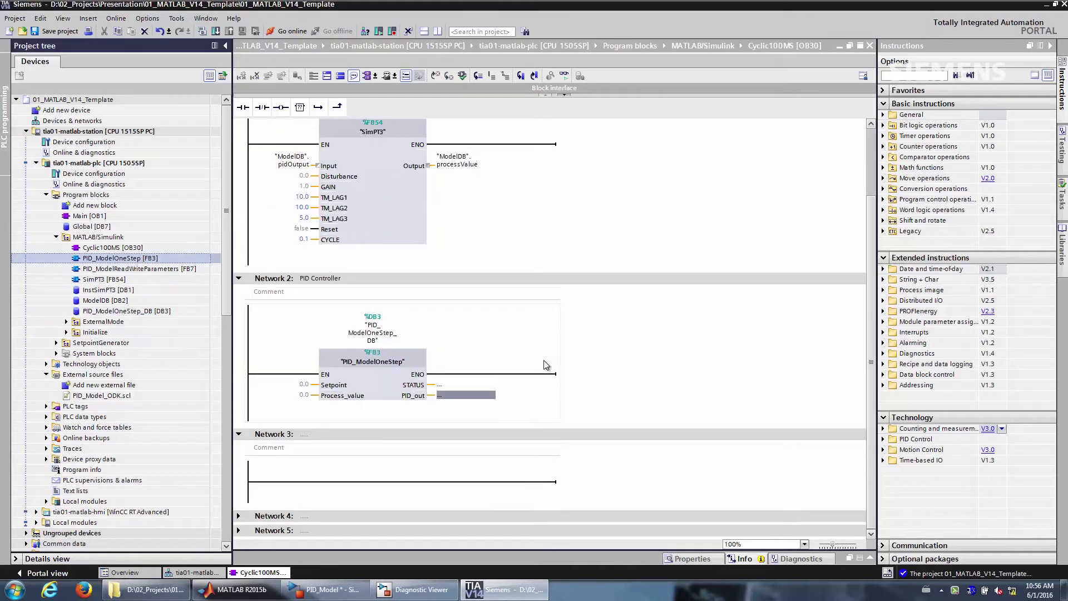
Wire ModelDB's setPoint, processValue, pidOutput and Status_Model to PID_ModelOneStep's Setpoint, Process_value, PID_out, STATUS pins.
{"action": "double_click", "coordinate": [108, 301]}
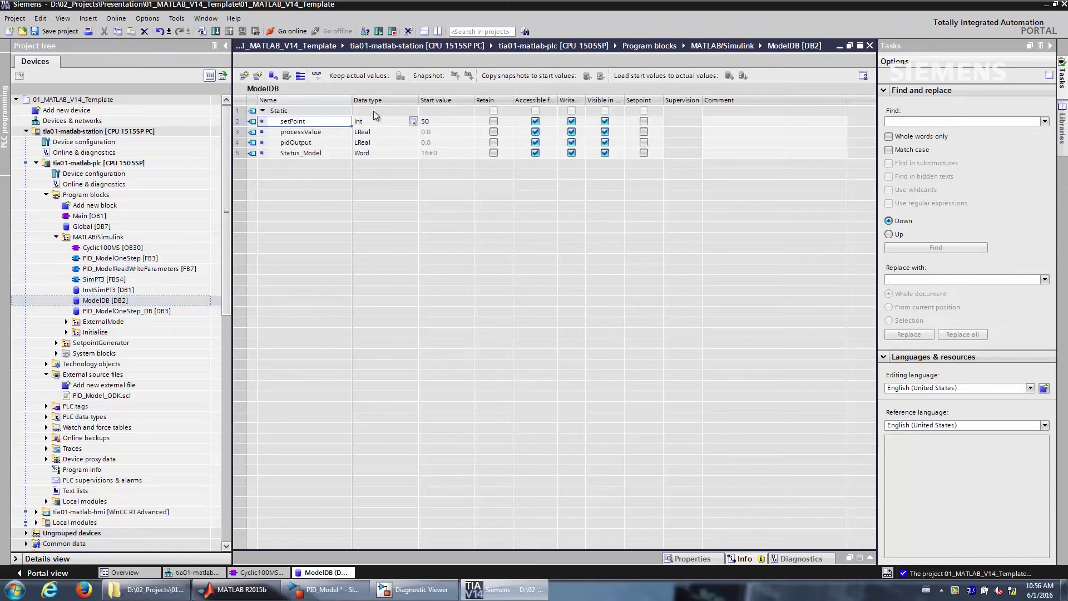
{"action": "left_click", "coordinate": [437, 33]}
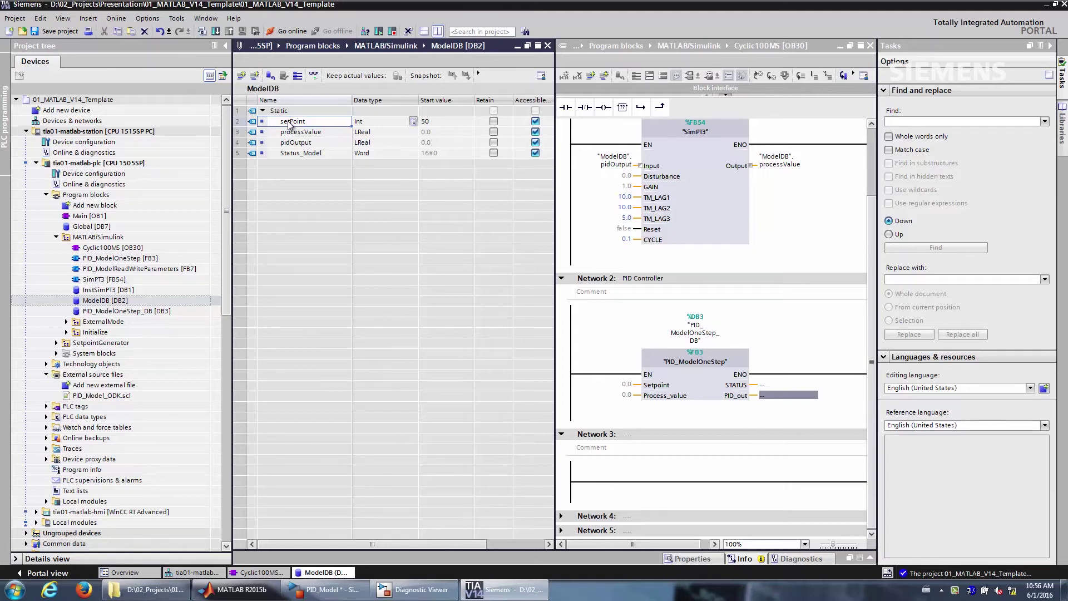
{"action": "left_click_drag", "start_coordinate": [287, 126], "coordinate": [625, 385]}
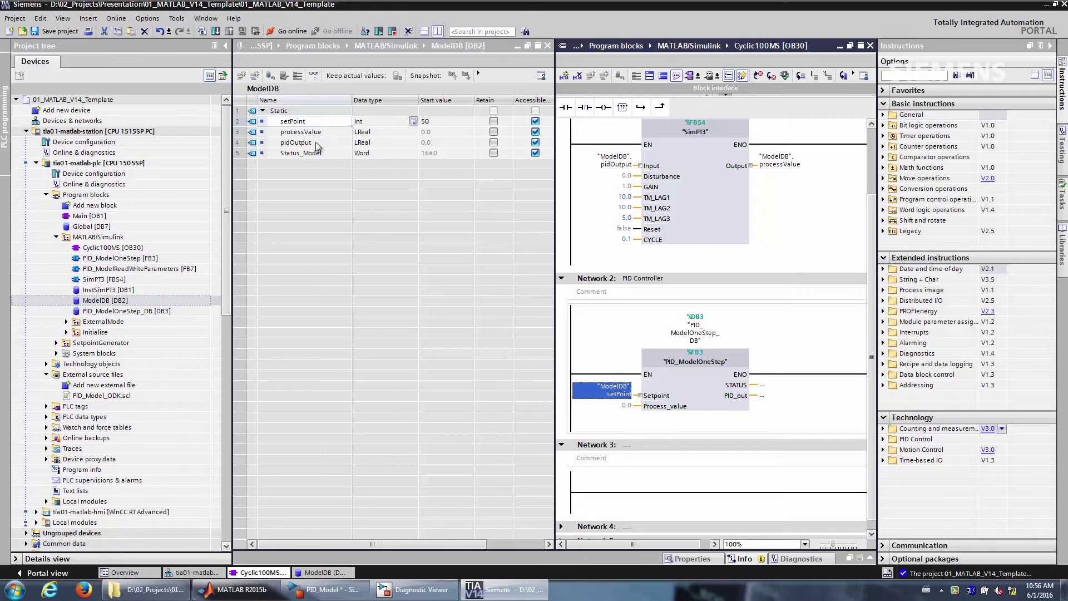
{"action": "left_click_drag", "start_coordinate": [317, 138], "coordinate": [621, 415]}
{"action": "mouse_move", "coordinate": [288, 142]}
{"action": "left_mouse_down"}
{"action": "mouse_move", "coordinate": [531, 215]}
{"action": "mouse_move", "coordinate": [779, 405]}
{"action": "left_mouse_up"}
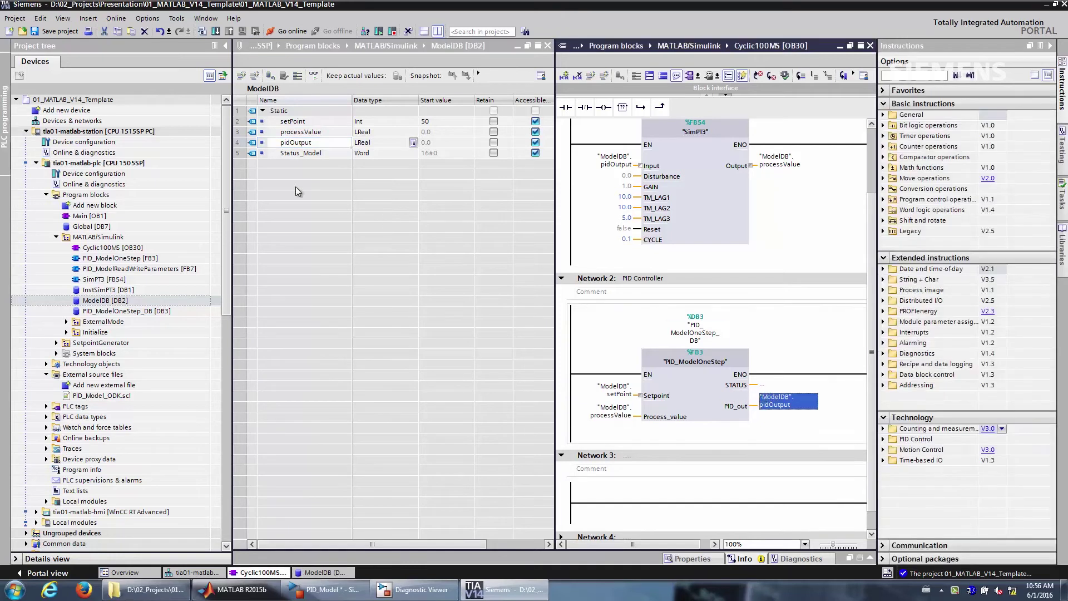
{"action": "mouse_move", "coordinate": [283, 154]}
{"action": "left_mouse_down"}
{"action": "mouse_move", "coordinate": [606, 236]}
{"action": "mouse_move", "coordinate": [783, 400]}
{"action": "mouse_move", "coordinate": [777, 388]}
{"action": "left_mouse_up"}
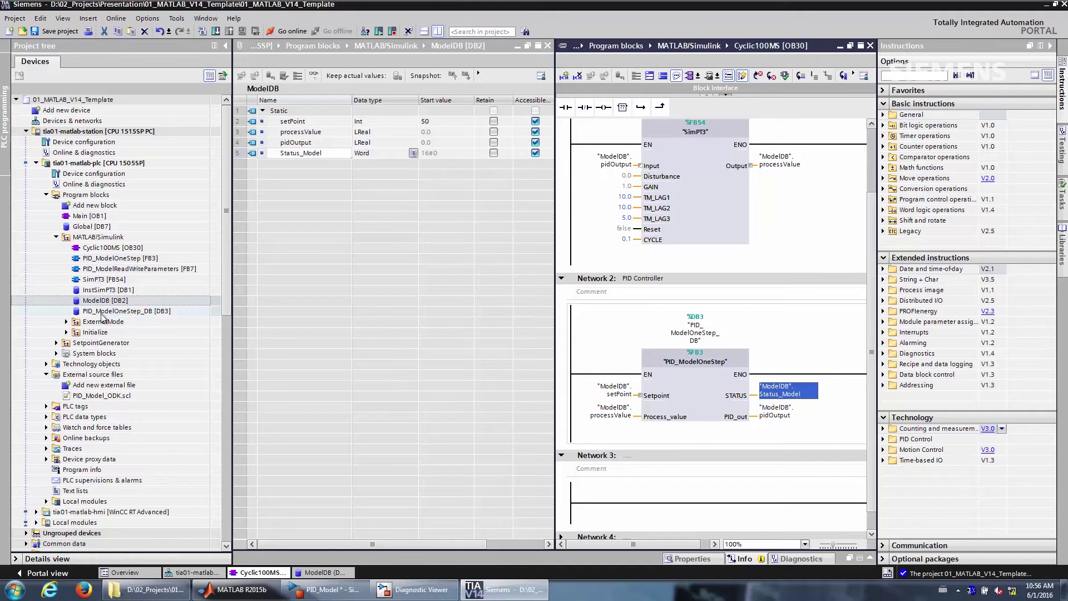
{"action": "left_click", "coordinate": [66, 322]}
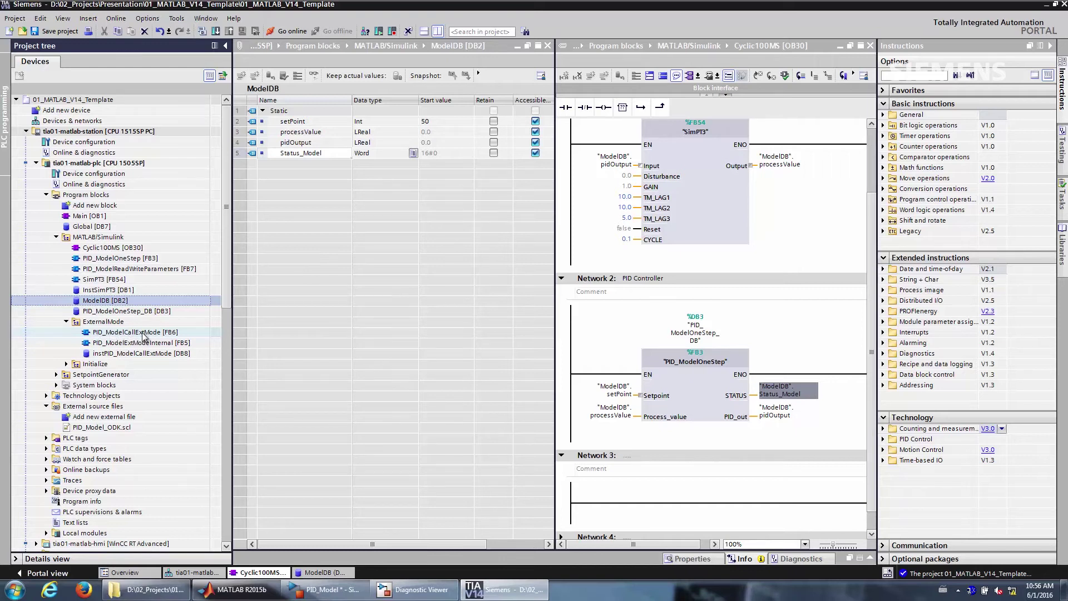
Place a PID_ModelCallExtMode [FB6] call in Network 3 with EnableExtMode true and HWIdentifier 59.
{"action": "left_click", "coordinate": [131, 334]}
{"action": "left_click_drag", "start_coordinate": [129, 335], "coordinate": [730, 505]}
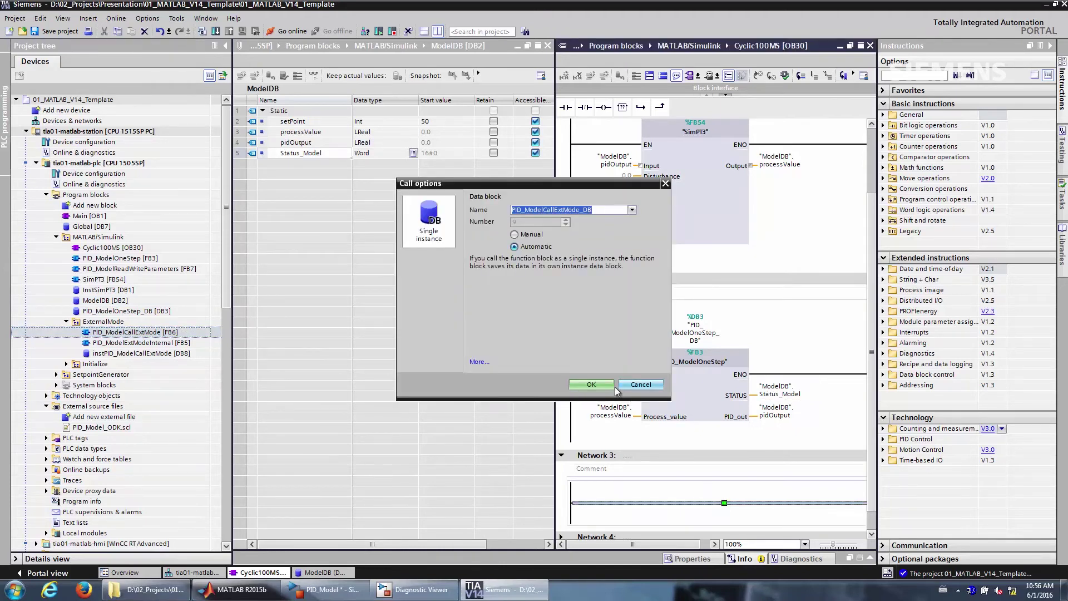
{"action": "left_click", "coordinate": [591, 384]}
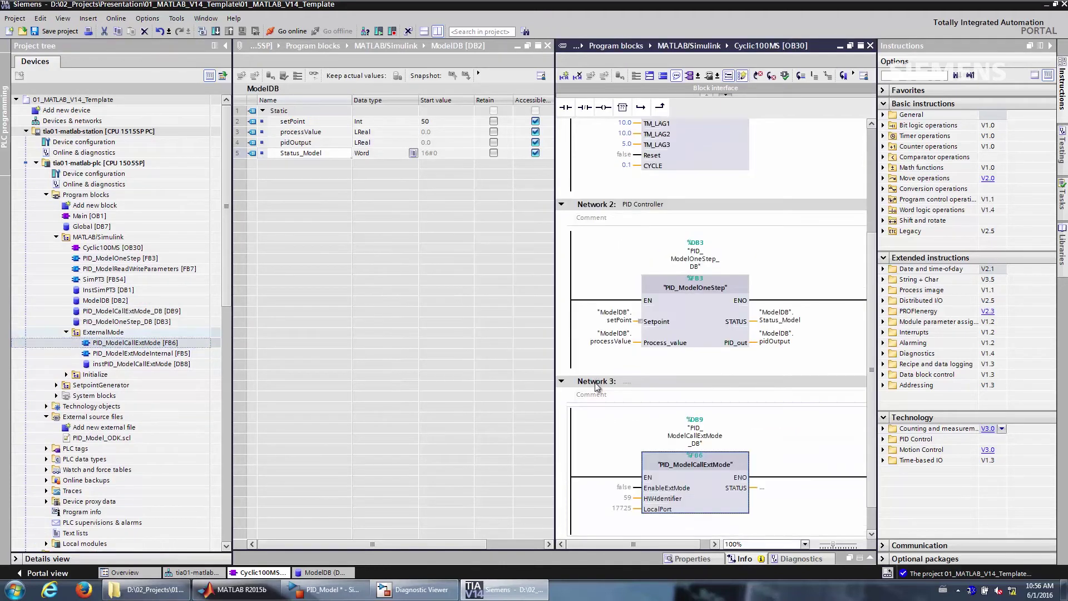
{"action": "left_click", "coordinate": [625, 488]}
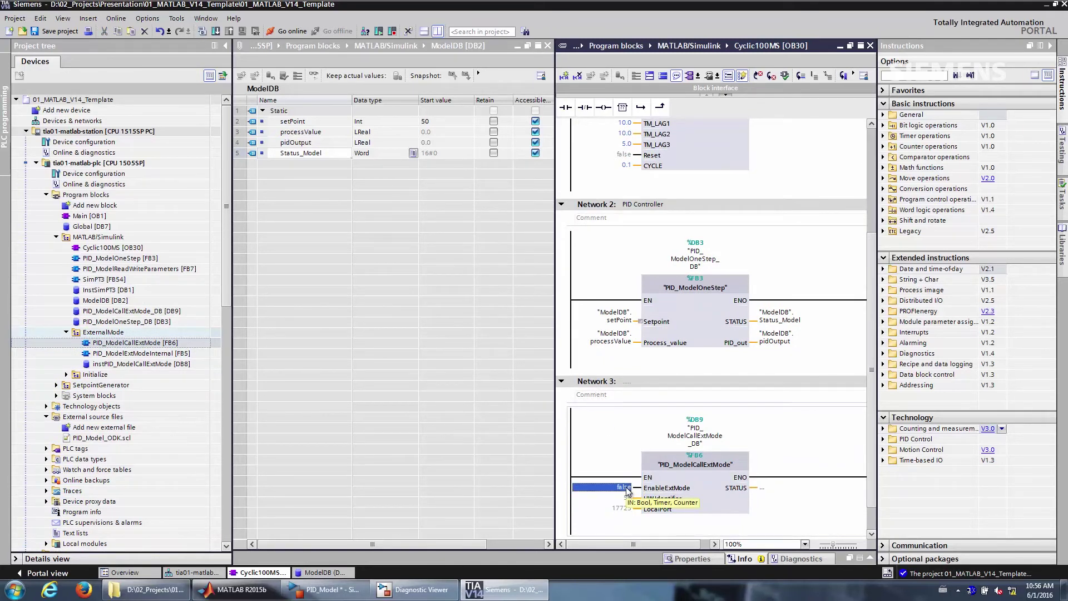
{"action": "type", "text": "true"}
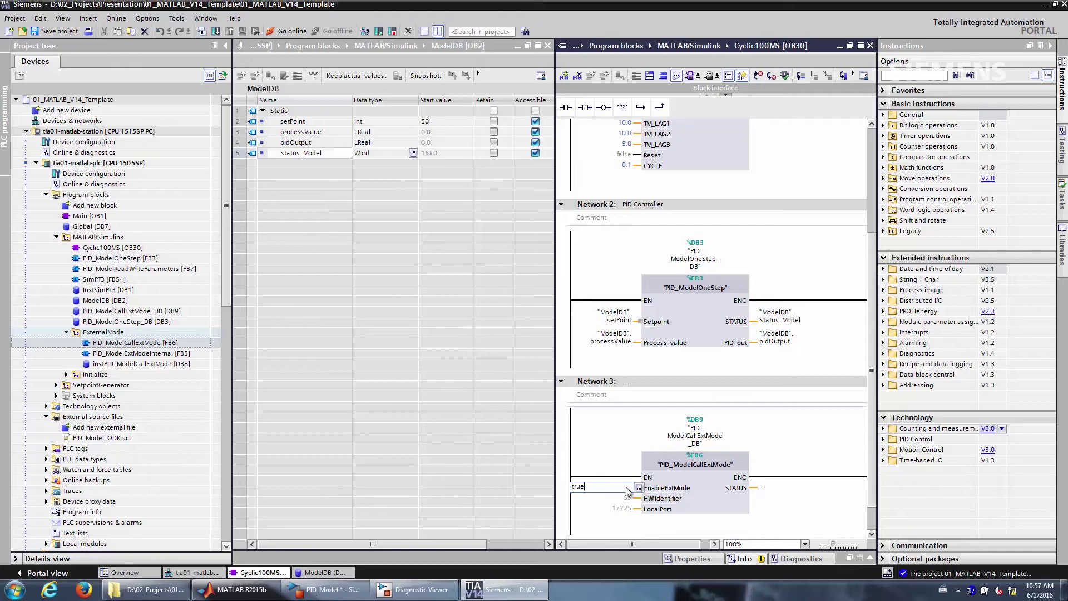
{"action": "key", "text": "Return"}
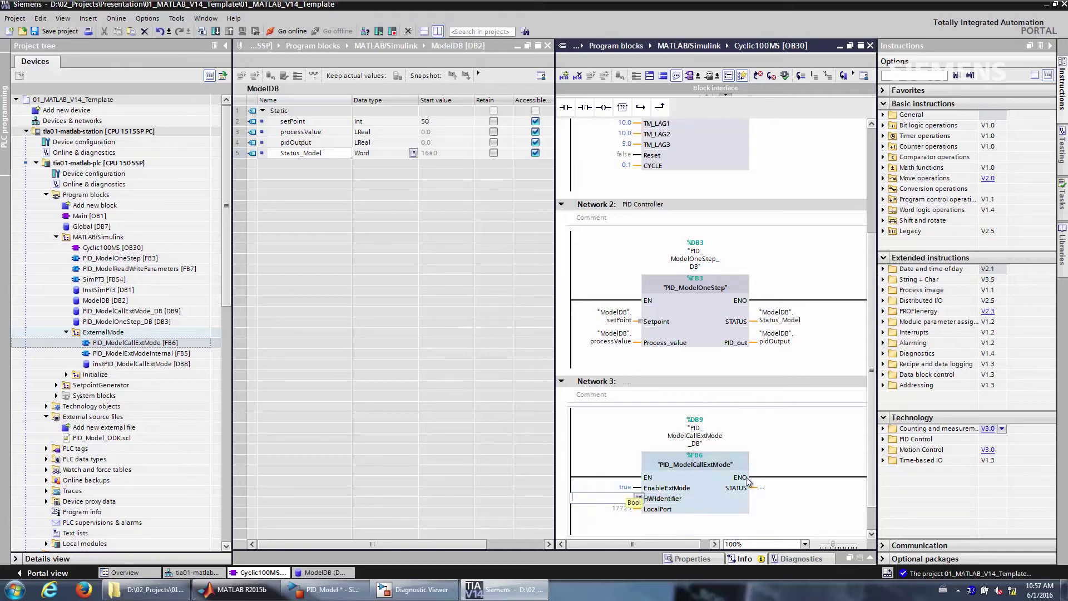
{"action": "type", "text": "59"}
{"action": "left_click", "coordinate": [555, 315]}
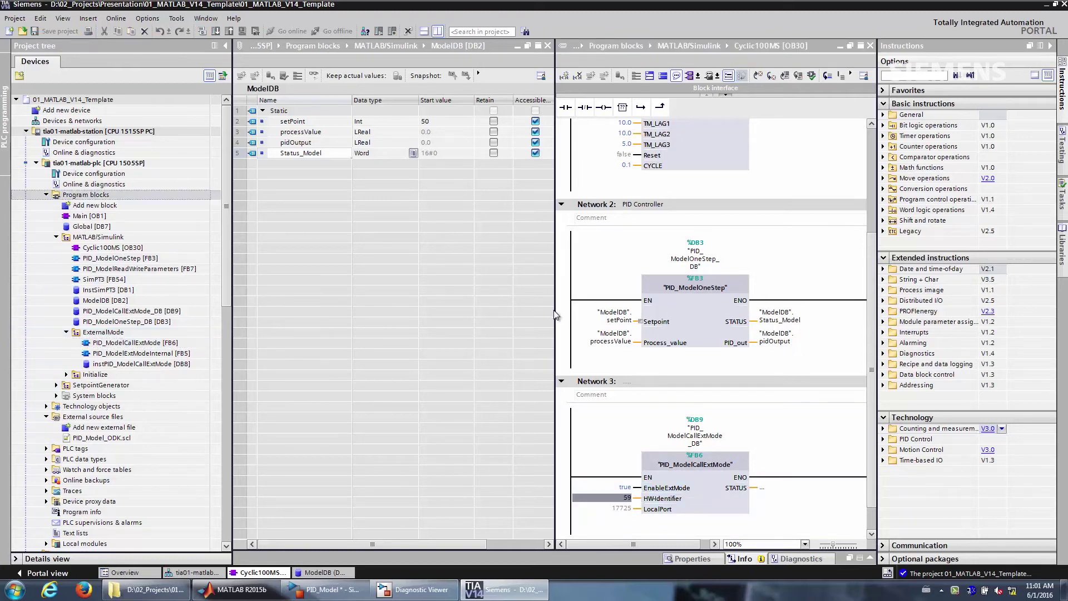
{"action": "left_click", "coordinate": [550, 312]}
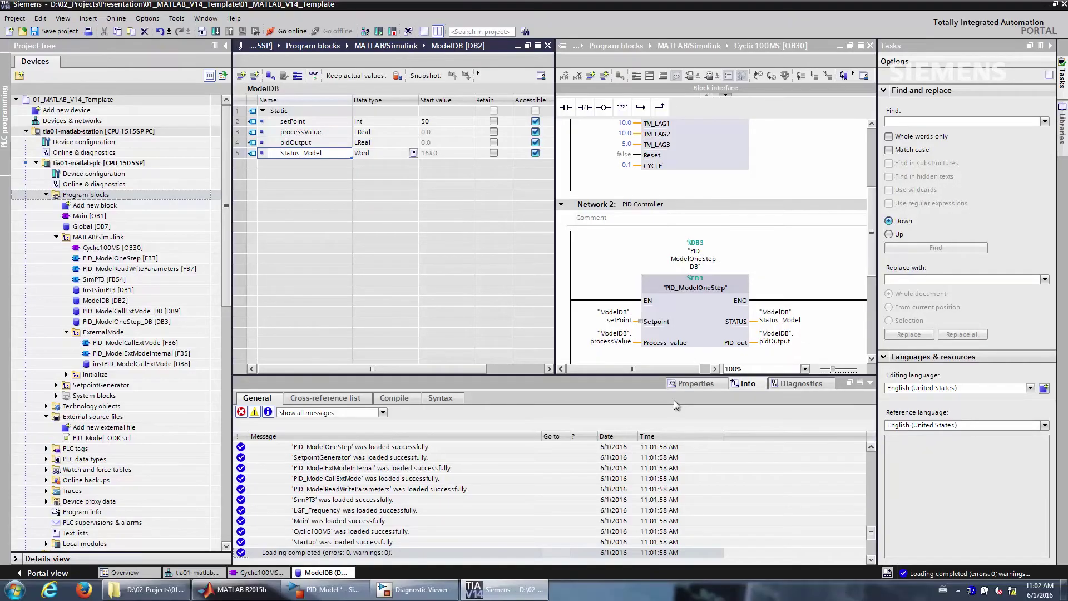
Select the tia01-matlab-plc CPU and go online with it.
{"action": "left_click", "coordinate": [131, 164]}
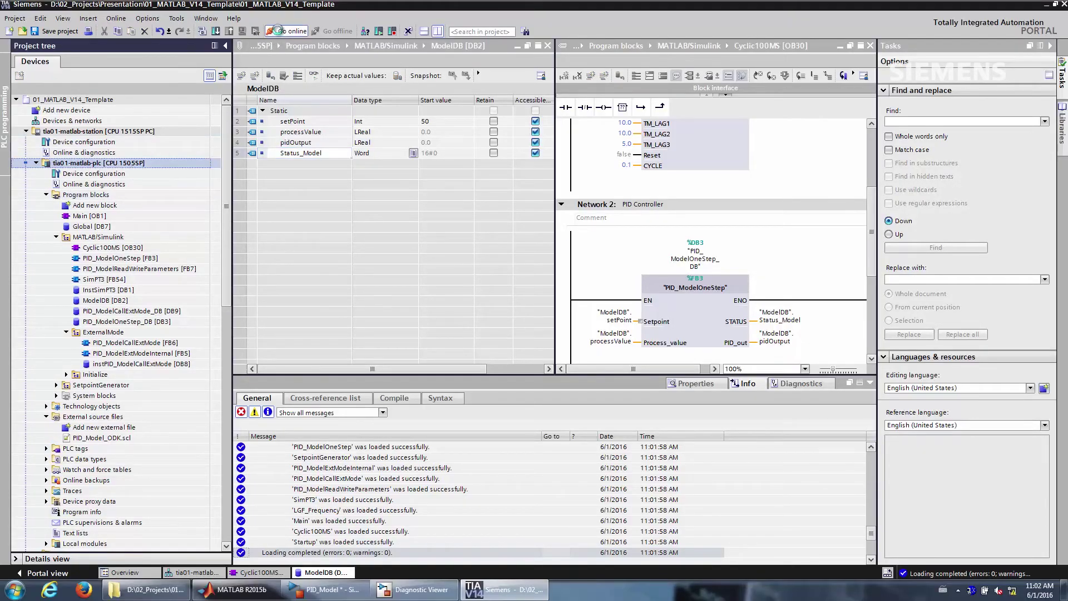
{"action": "left_click", "coordinate": [277, 29]}
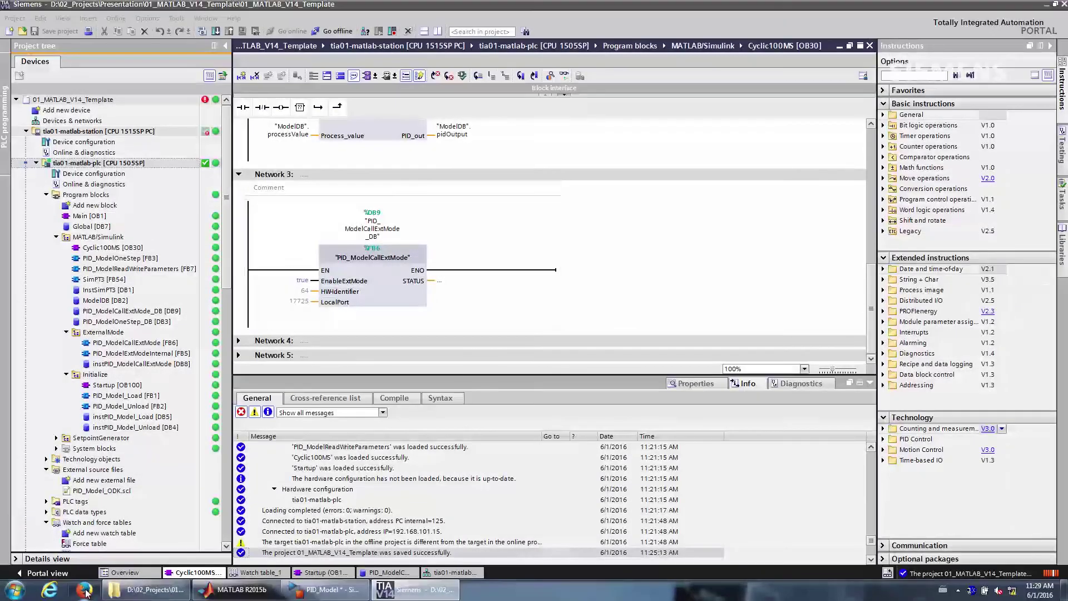
Upload PID_Model_ODK.so to ODK1500S via the CPU web server's Filebrowser.
{"action": "left_click", "coordinate": [84, 589]}
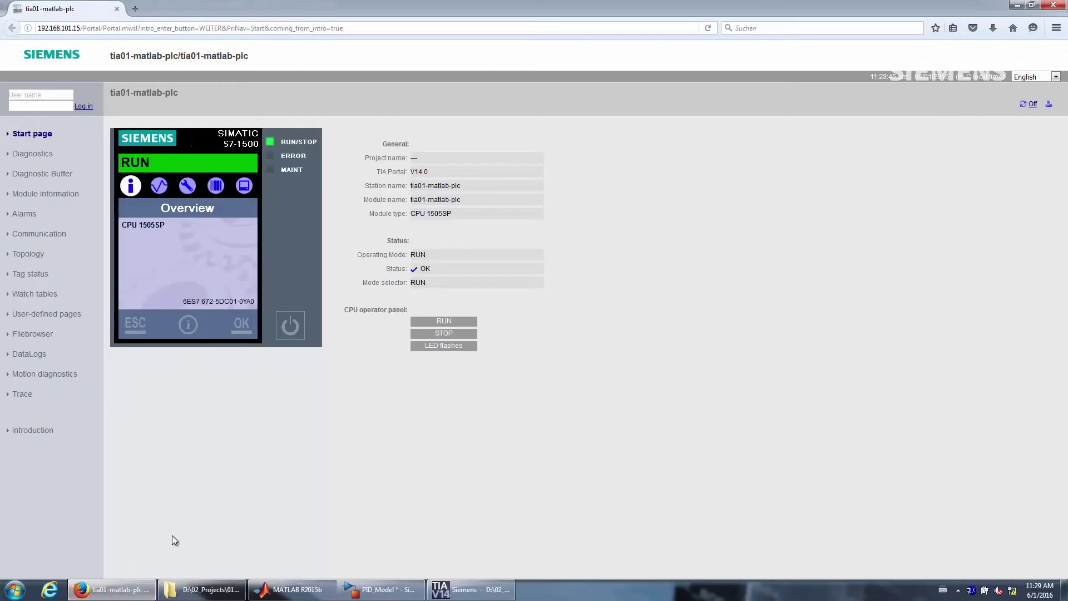
{"action": "left_click", "coordinate": [43, 337]}
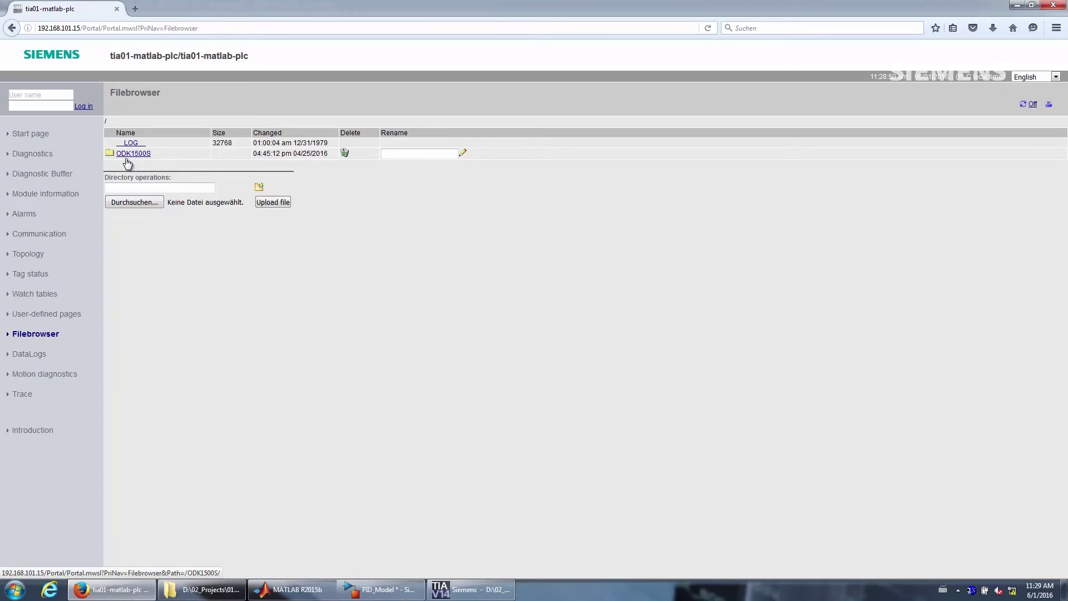
{"action": "left_click", "coordinate": [126, 158]}
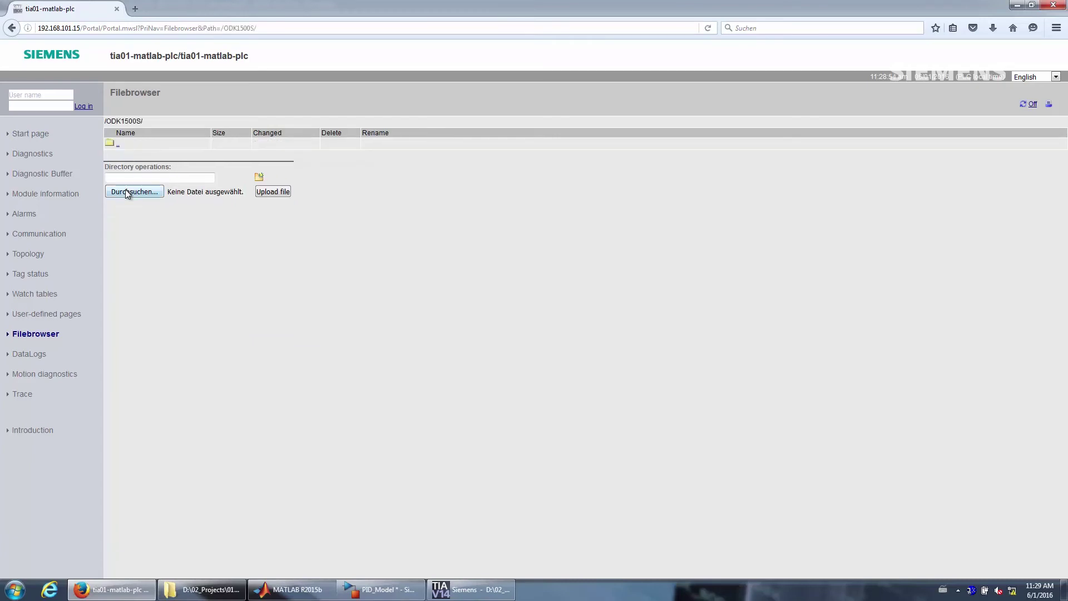
{"action": "left_click", "coordinate": [125, 189]}
{"action": "double_click", "coordinate": [227, 88]}
{"action": "left_click", "coordinate": [261, 193]}
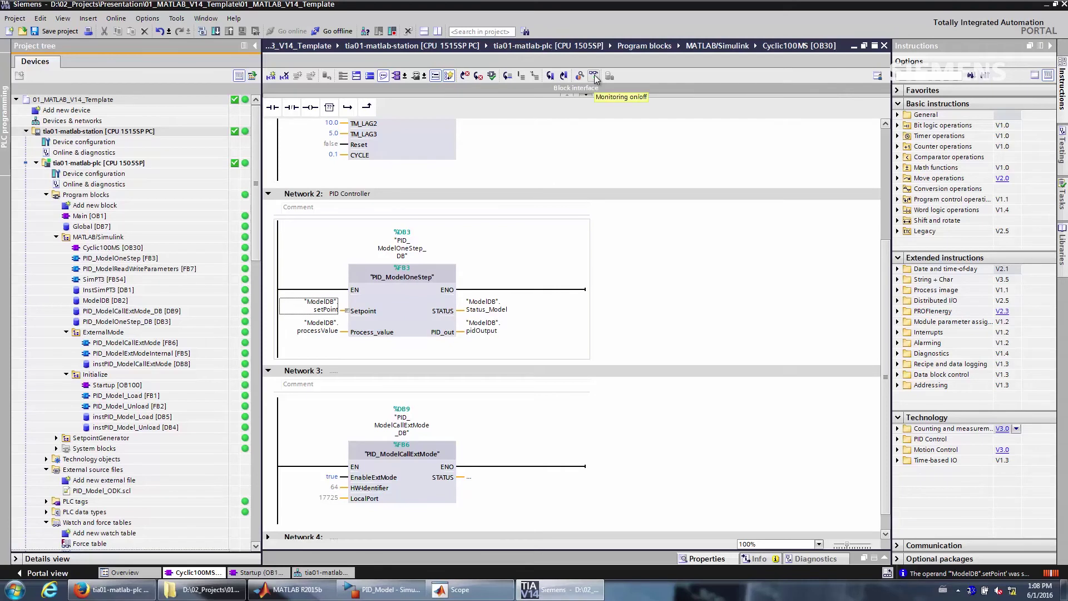
Turn on monitoring in the OB30 editor to show live setpoint, process value and output.
{"action": "left_click", "coordinate": [593, 76]}
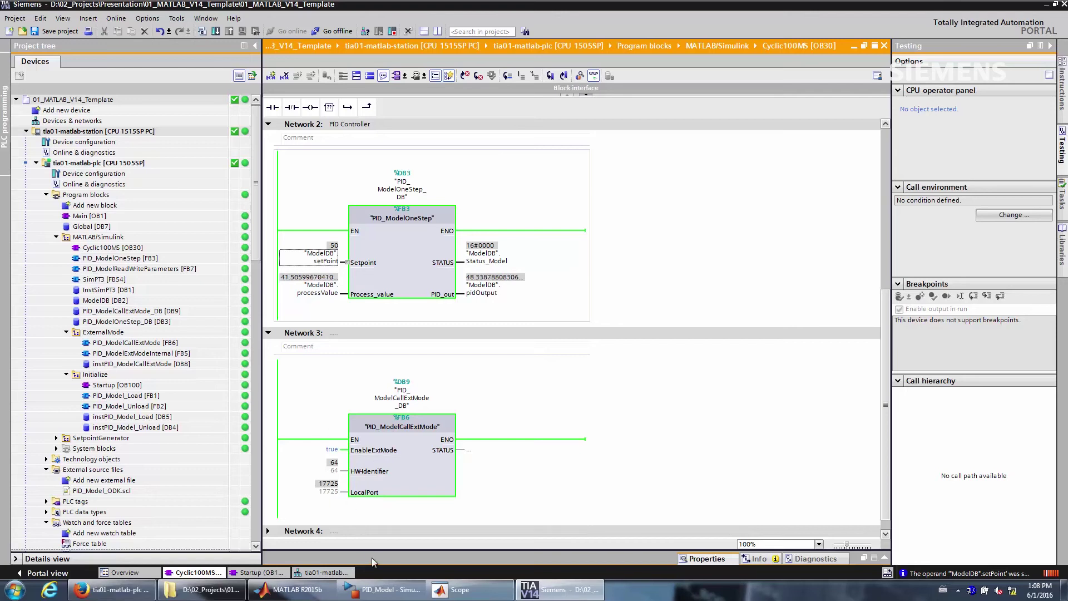
Open PID_Model's Scope and connect the model to the PLC in External mode.
{"action": "left_click", "coordinate": [386, 592]}
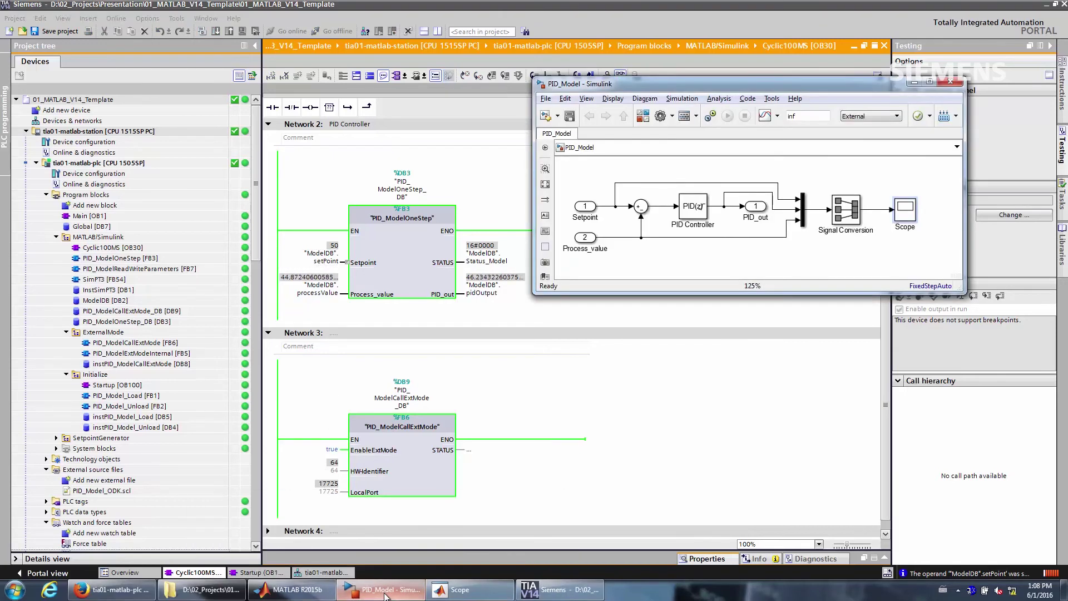
{"action": "double_click", "coordinate": [916, 216]}
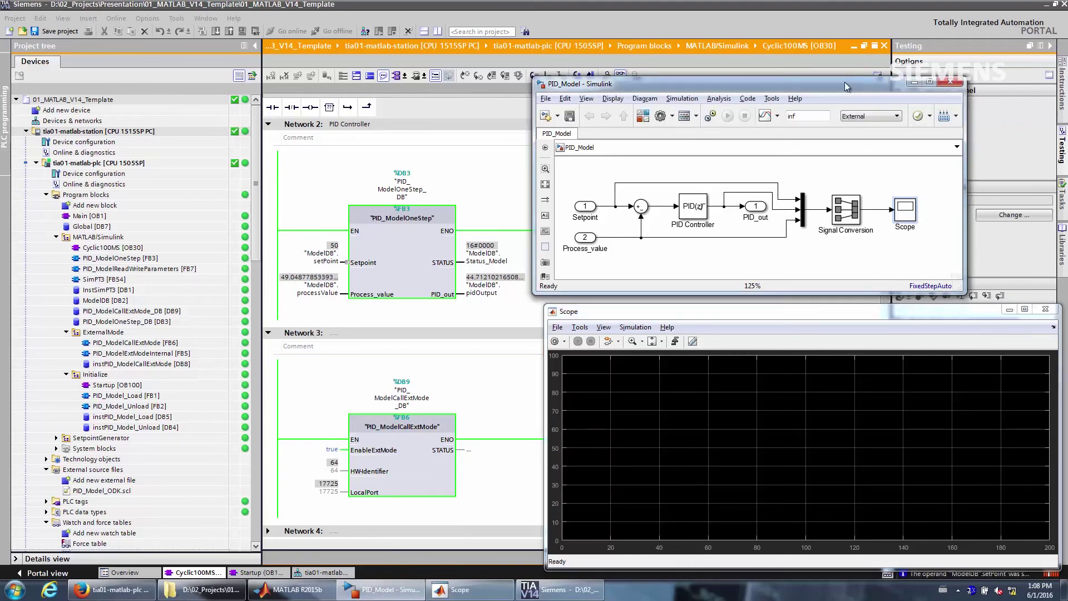
{"action": "left_click", "coordinate": [710, 118]}
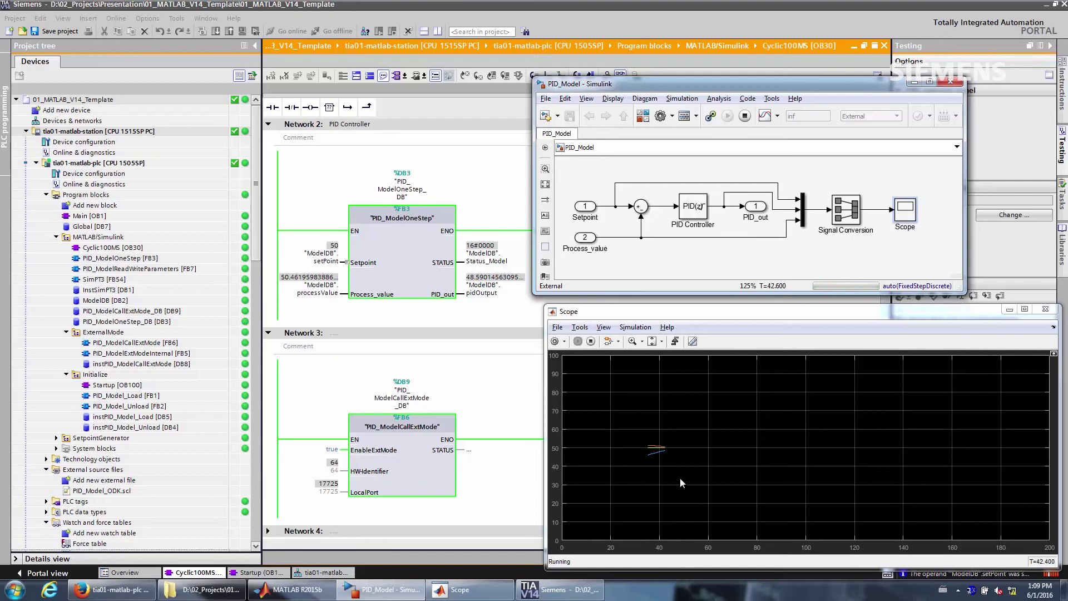
{"action": "left_click", "coordinate": [607, 30]}
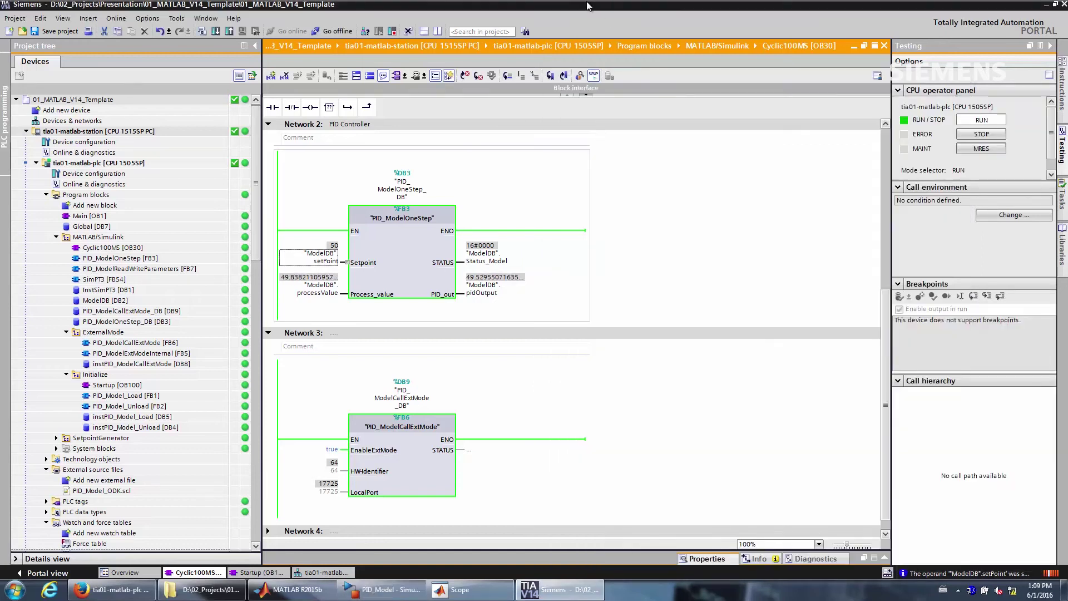
Dock TIA Portal beside Simulink and modify the live setPoint operand to 80.
{"action": "left_click_drag", "start_coordinate": [587, 1], "coordinate": [0, 18]}
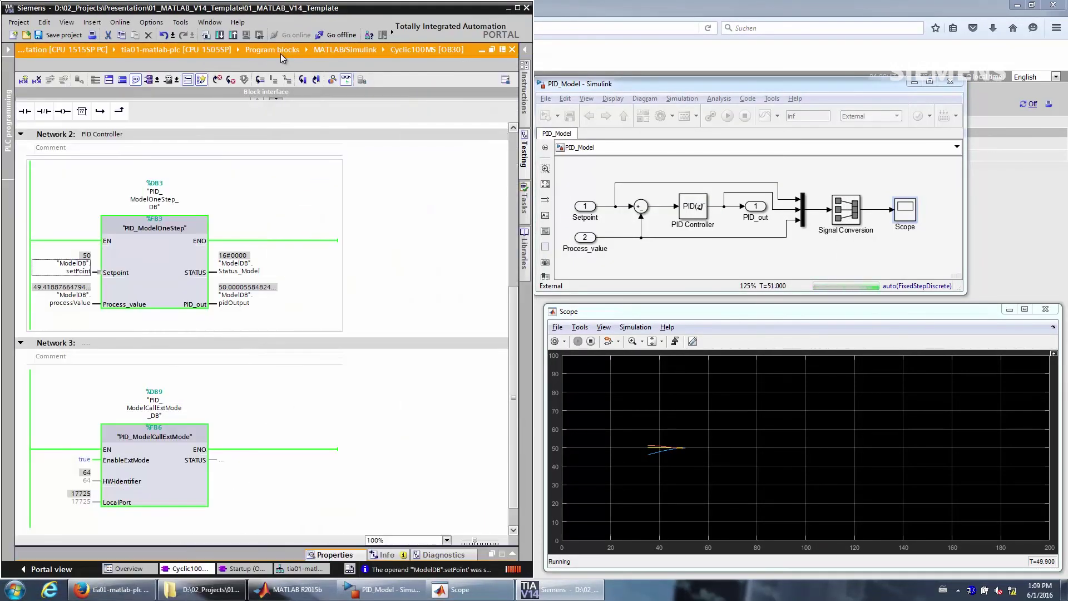
{"action": "right_click", "coordinate": [71, 273]}
{"action": "mouse_move", "coordinate": [94, 286]}
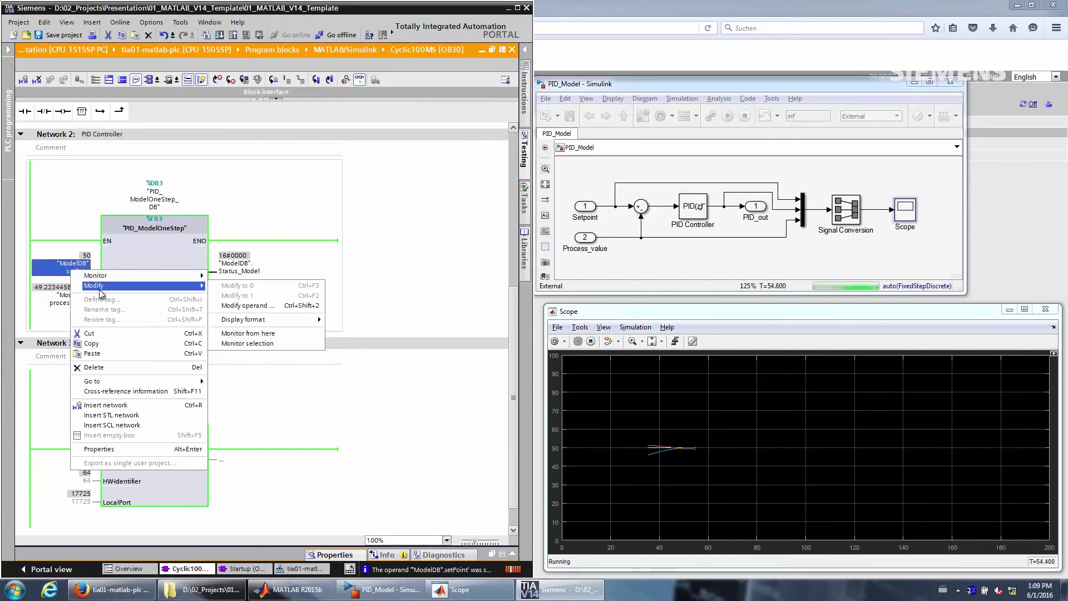
{"action": "left_click", "coordinate": [247, 305]}
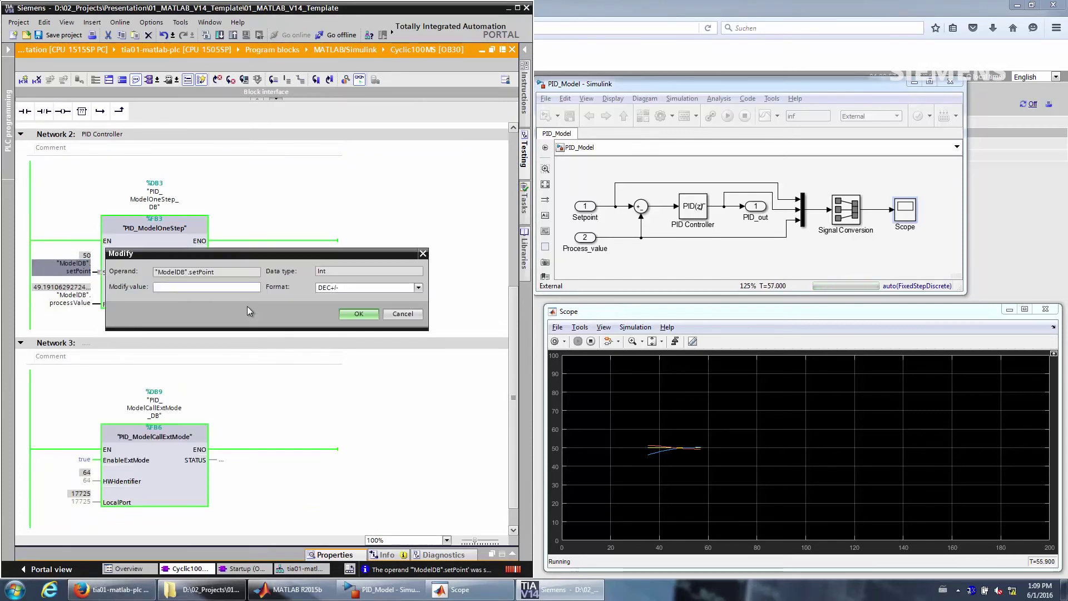
{"action": "type", "text": "80"}
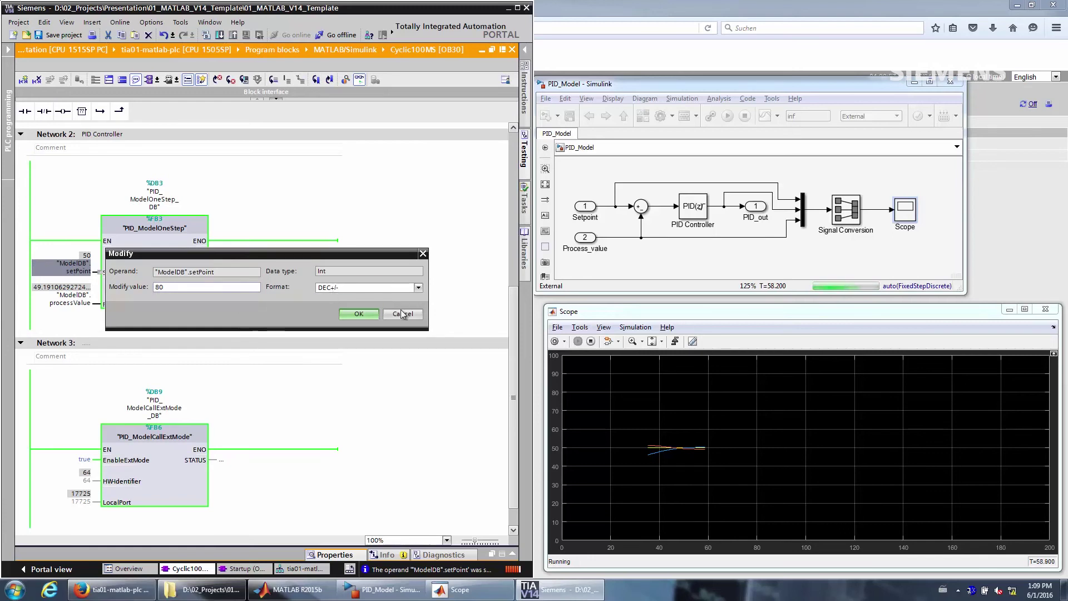
{"action": "left_click", "coordinate": [359, 314]}
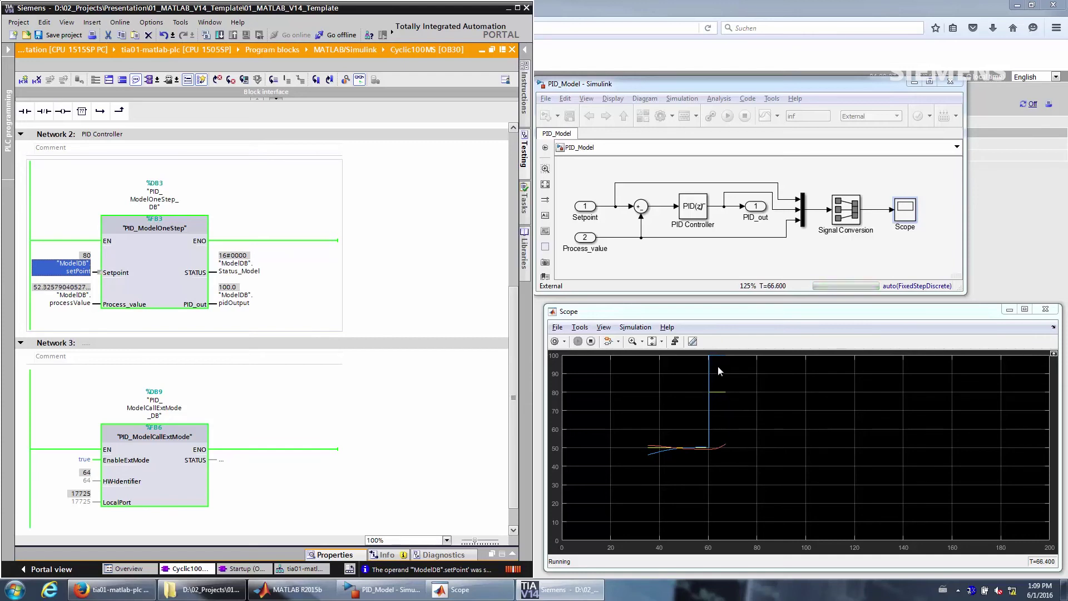
Set the PID Controller's upper saturation limit to 30 in PID Advanced.
{"action": "left_click", "coordinate": [697, 209]}
{"action": "double_click", "coordinate": [697, 210]}
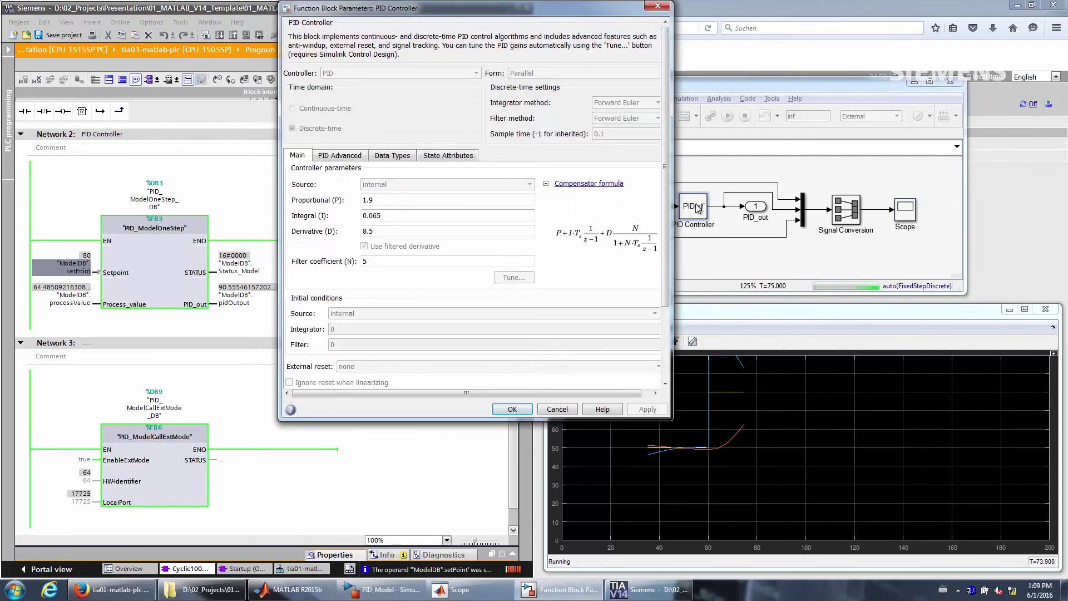
{"action": "left_click", "coordinate": [331, 158]}
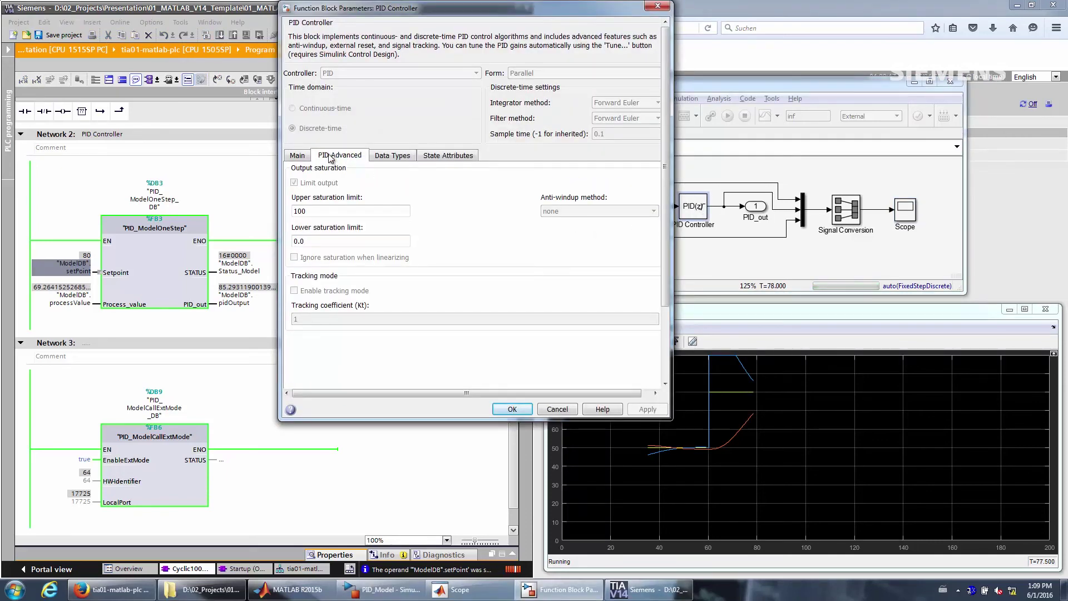
{"action": "double_click", "coordinate": [311, 210]}
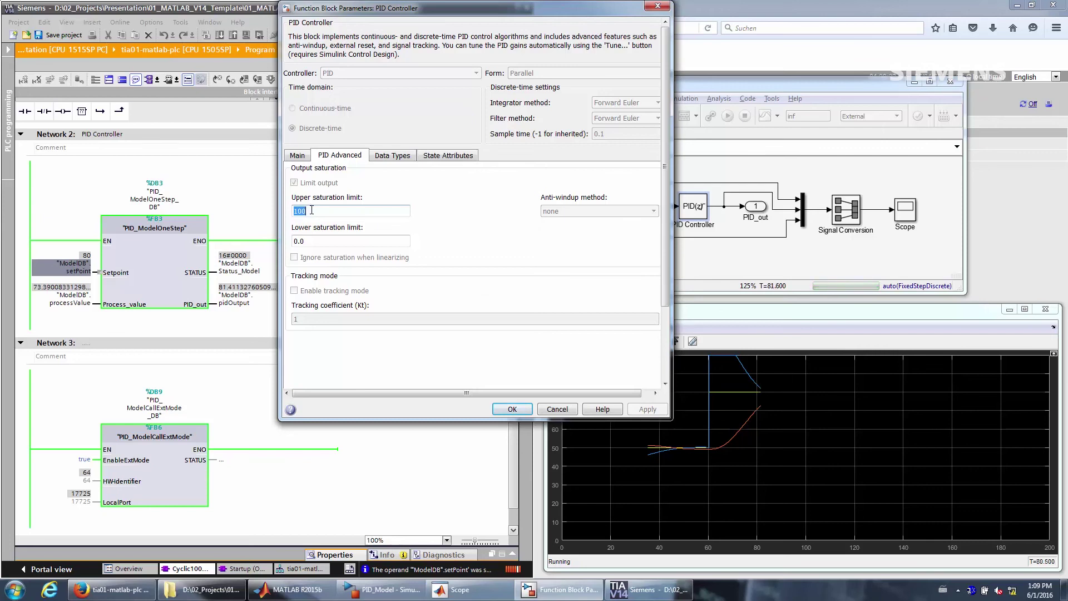
{"action": "type", "text": "30"}
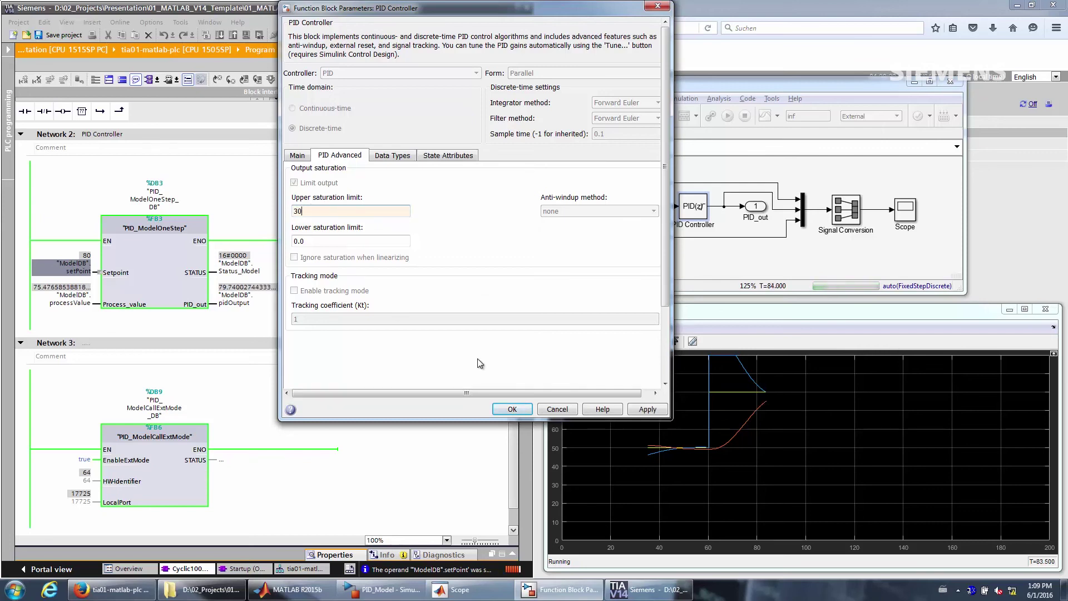
{"action": "left_click", "coordinate": [512, 409]}
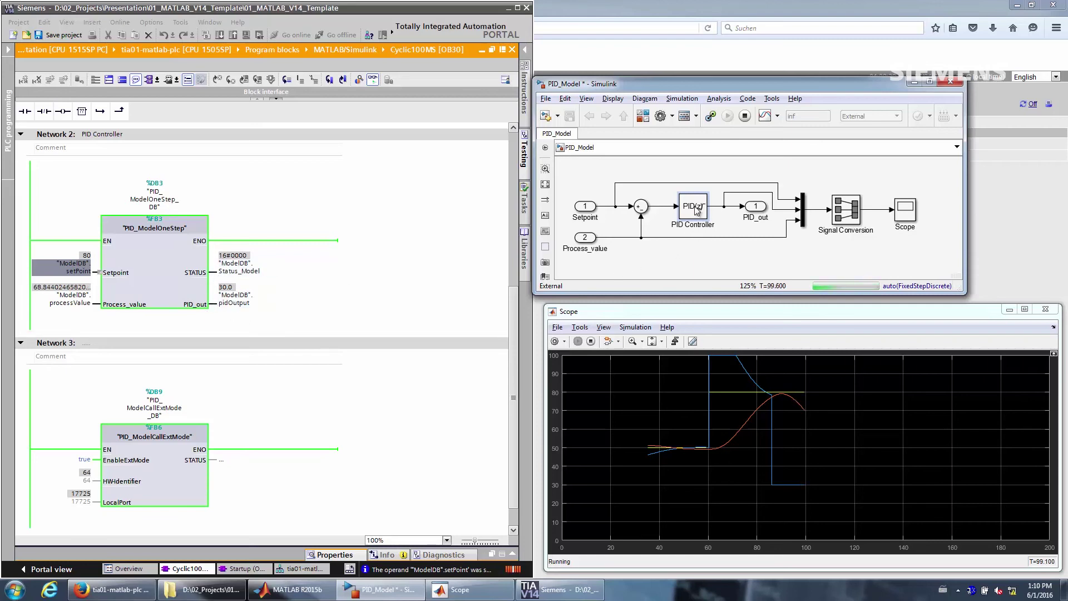
Restore the PID Controller's upper saturation limit to 100.
{"action": "double_click", "coordinate": [695, 211]}
{"action": "left_click", "coordinate": [331, 157]}
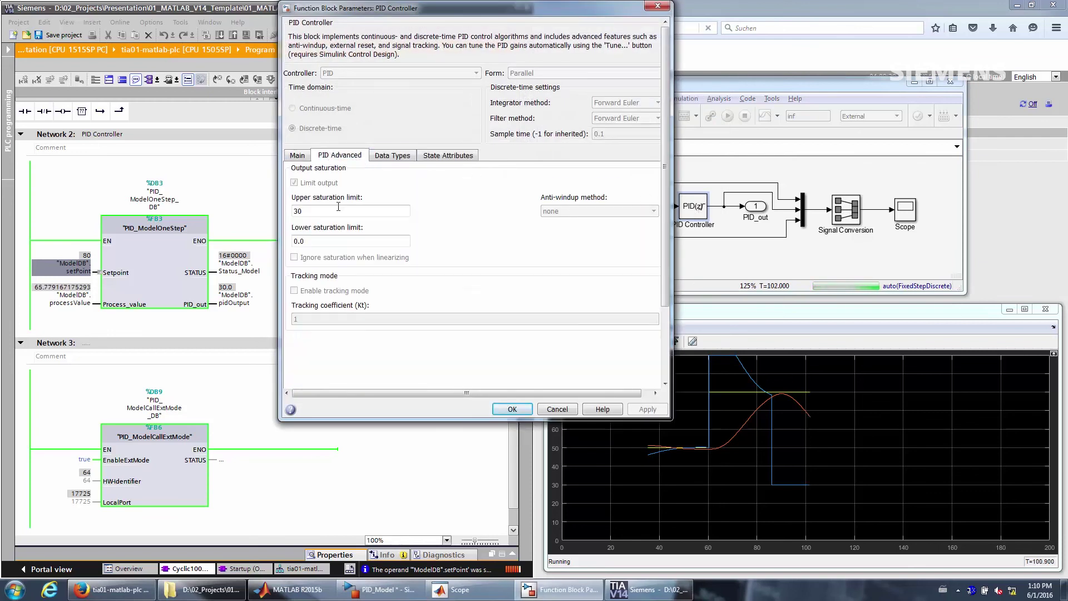
{"action": "double_click", "coordinate": [295, 213]}
{"action": "key", "text": "BackSpace"}
{"action": "type", "text": "0"}
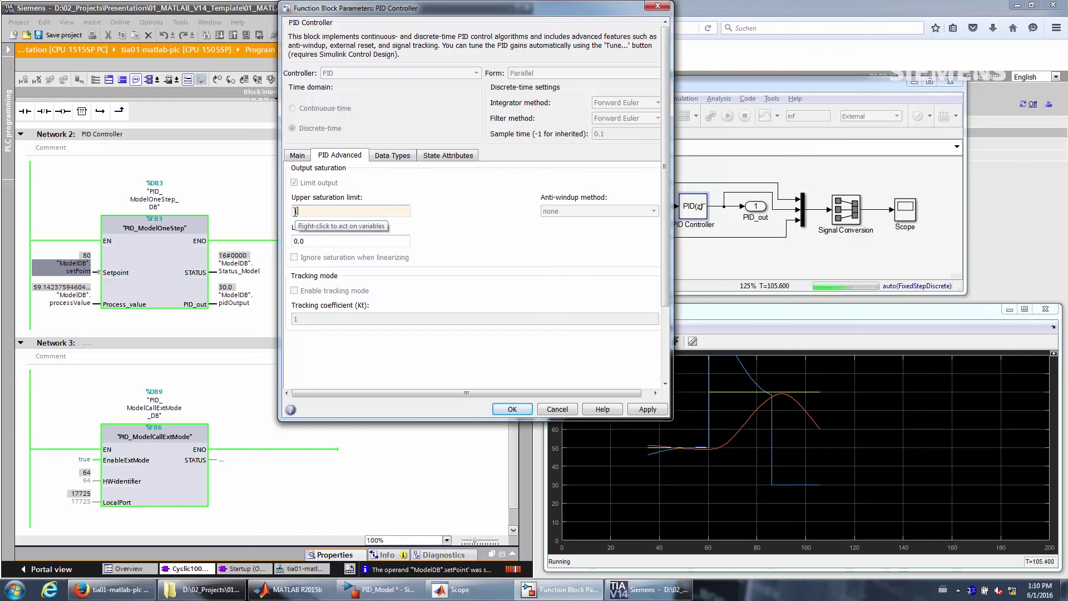
{"action": "left_click", "coordinate": [512, 410]}
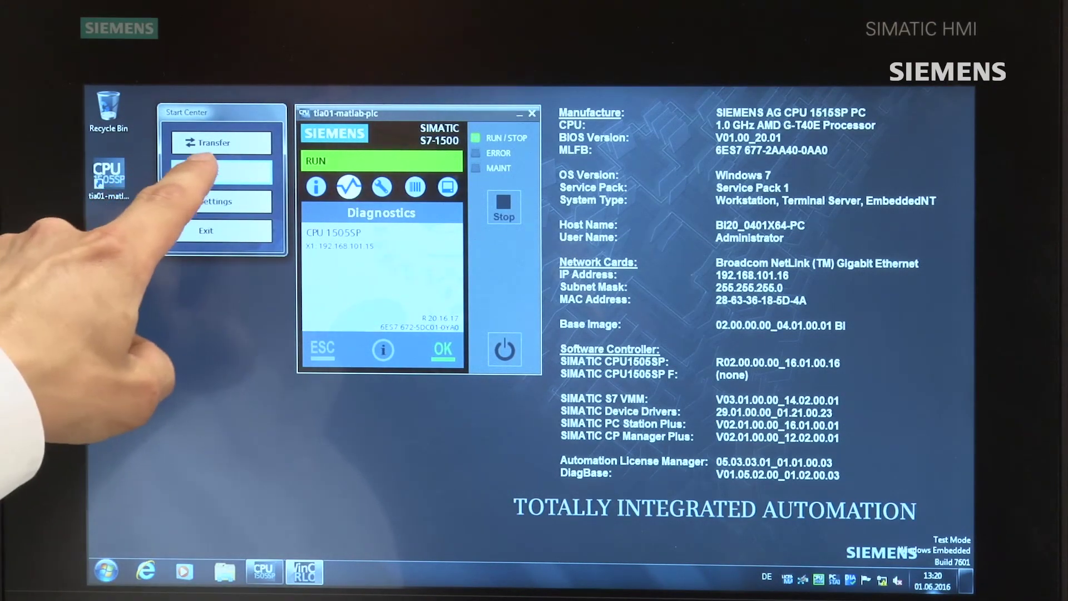
Start WinCC Runtime Advanced from the HMI Start Center.
{"action": "left_click", "coordinate": [221, 166]}
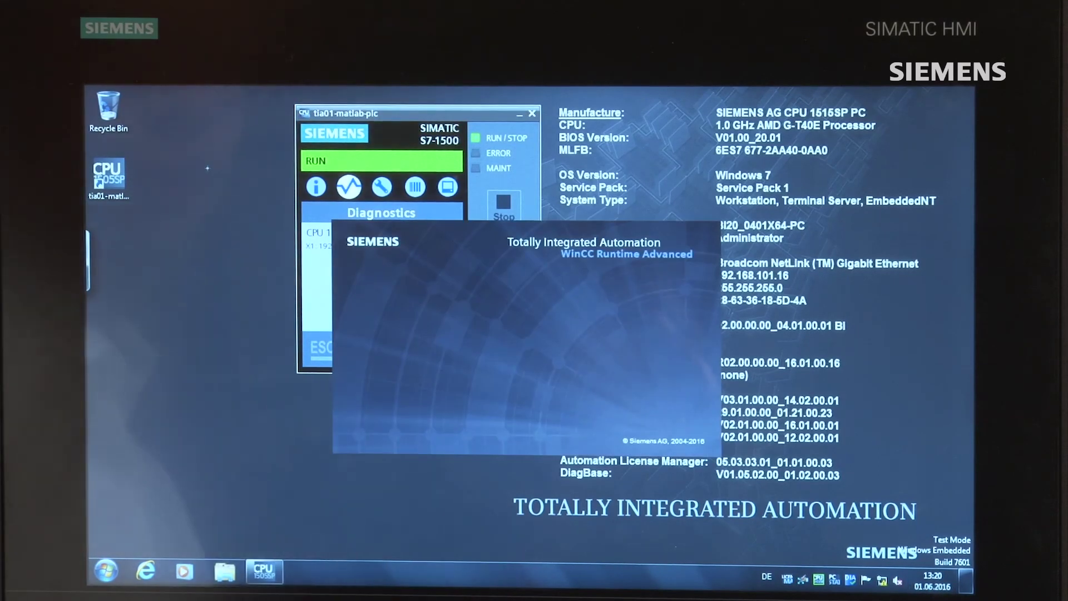